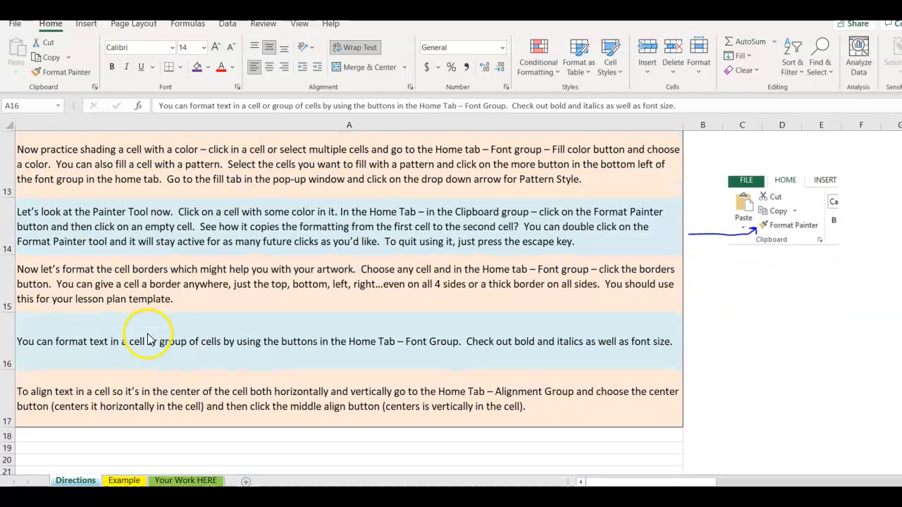
# Copy the example lesson plan picture from the Example worksheet.
pyautogui.scroll(4, 143, 304)
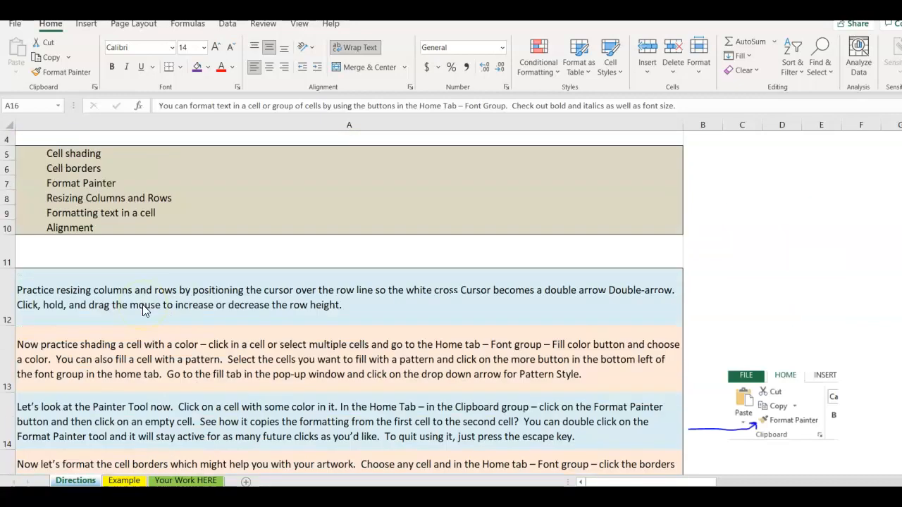
pyautogui.scroll(-1, 142, 304)
pyautogui.scroll(1, 142, 305)
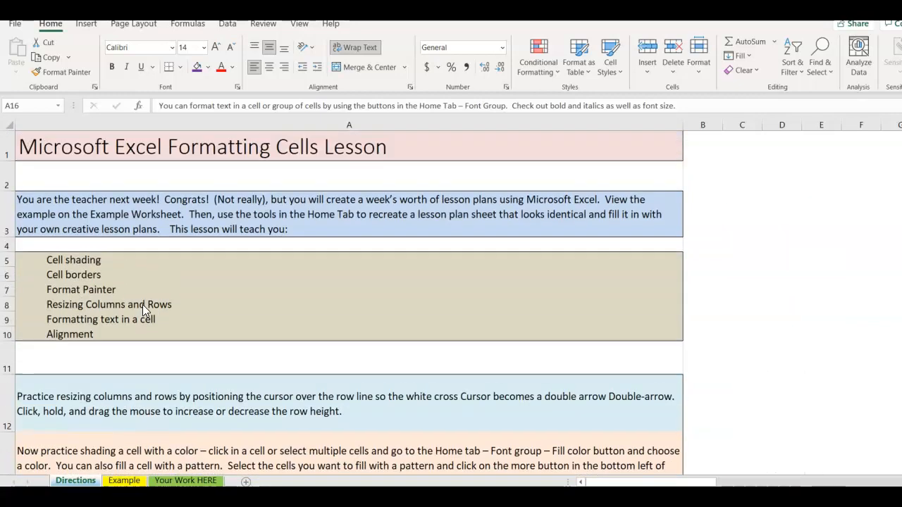
pyautogui.click(121, 482)
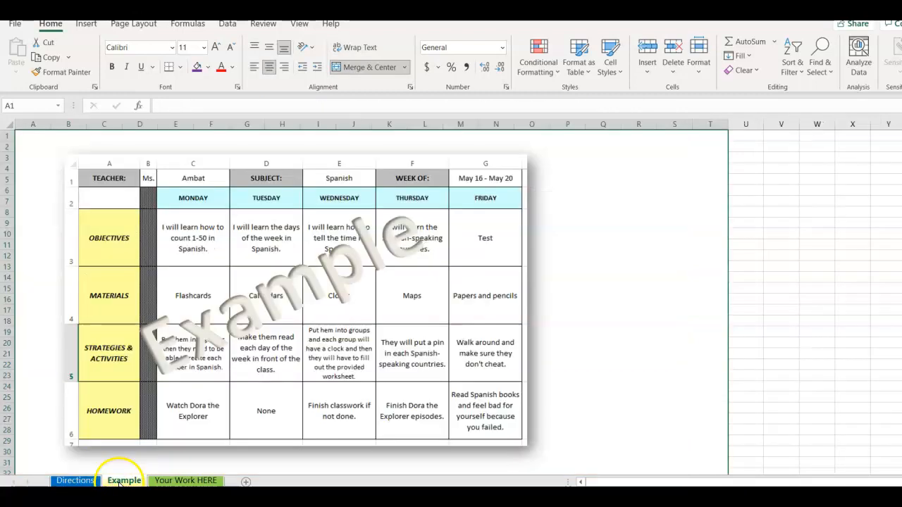
pyautogui.moveTo(292, 211)
pyautogui.mouseDown()
pyautogui.moveTo(334, 268)
pyautogui.moveTo(321, 185)
pyautogui.moveTo(338, 208)
pyautogui.moveTo(333, 225)
pyautogui.moveTo(296, 208)
pyautogui.mouseUp()
pyautogui.moveTo(215, 199)
pyautogui.mouseDown()
pyautogui.moveTo(227, 177)
pyautogui.moveTo(211, 196)
pyautogui.mouseUp()
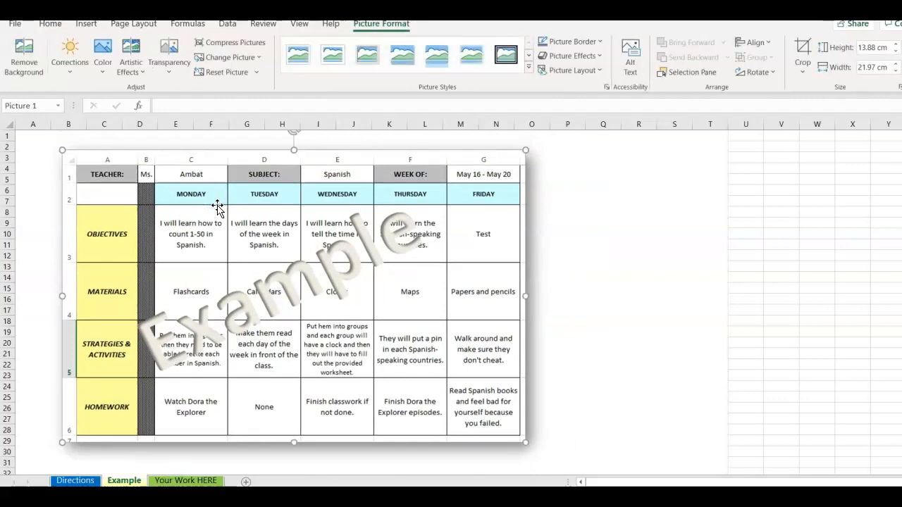
pyautogui.rightClick(218, 205)
pyautogui.click(248, 233)
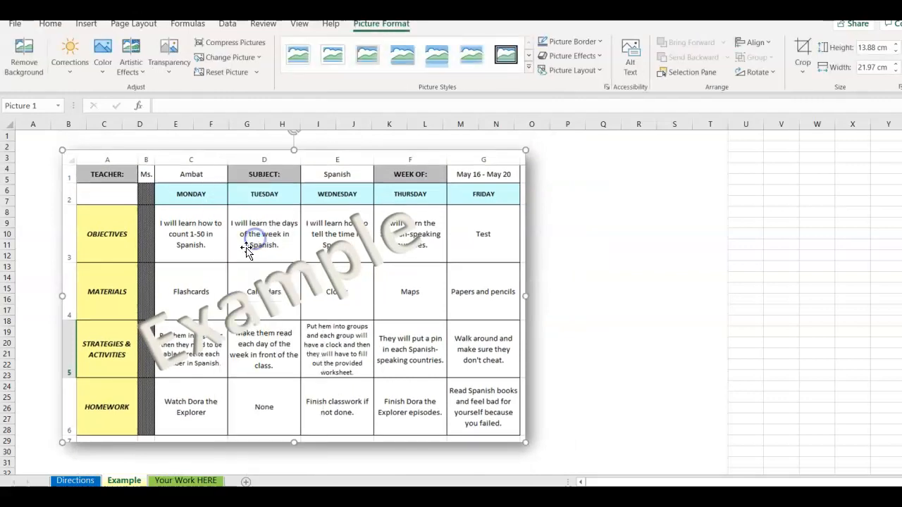
# Clear the Your Work HERE worksheet by deleting all of its cells and the leftover example picture.
pyautogui.click(178, 481)
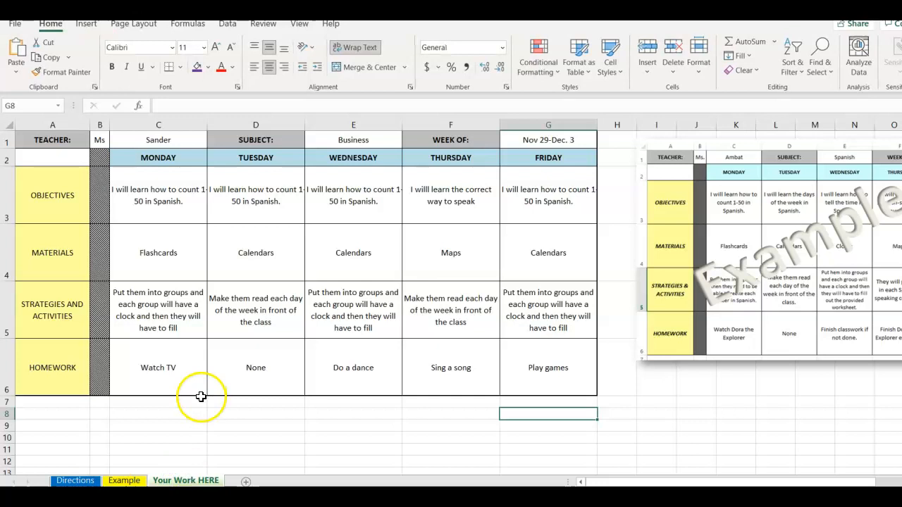
pyautogui.click(251, 334)
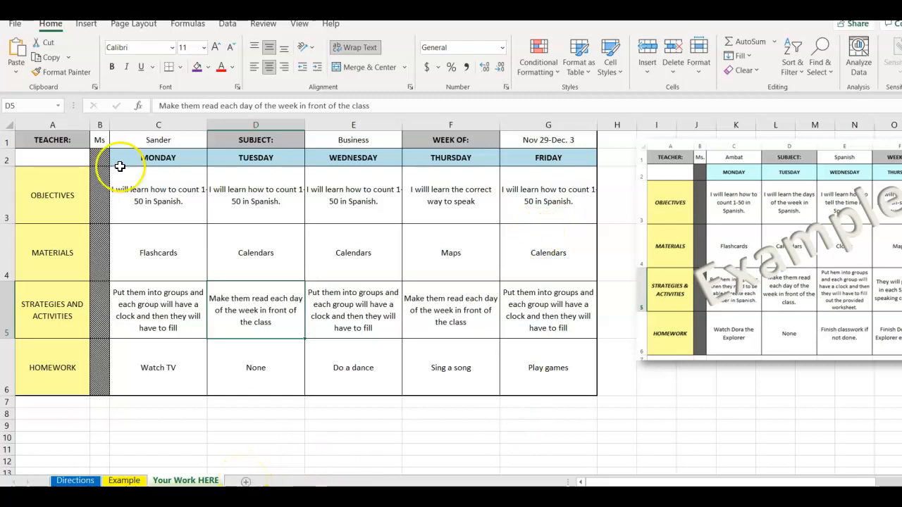
pyautogui.click(10, 126)
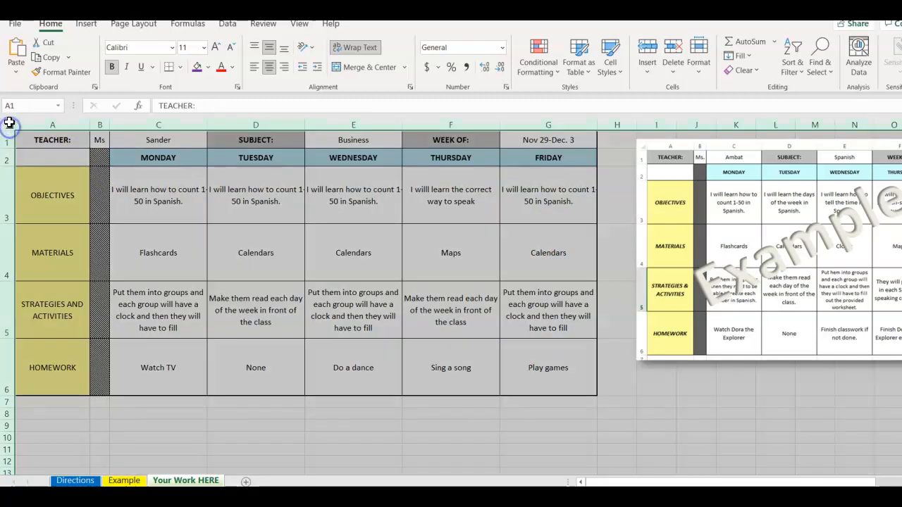
pyautogui.rightClick(9, 127)
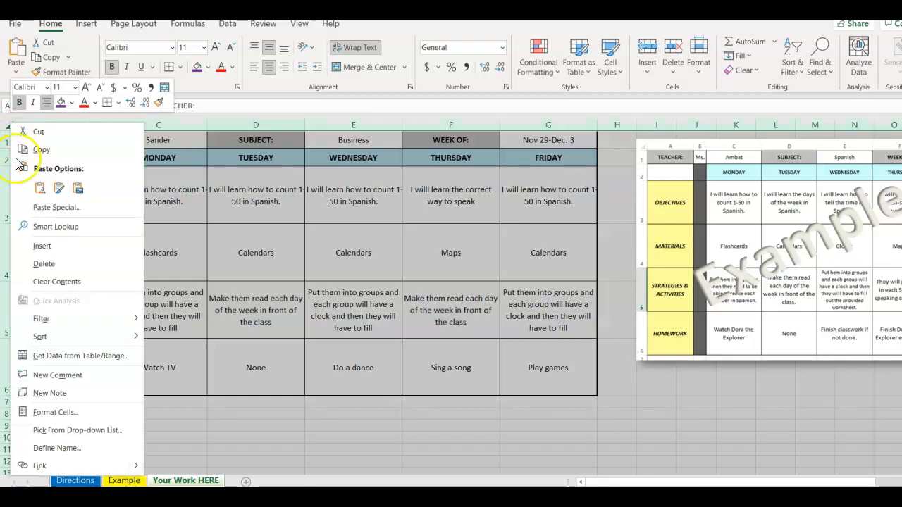
pyautogui.click(41, 264)
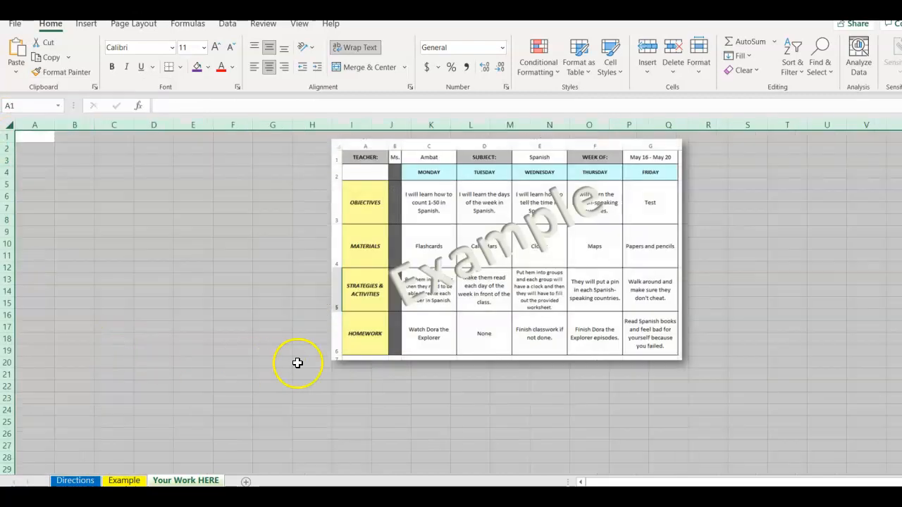
pyautogui.click(406, 342)
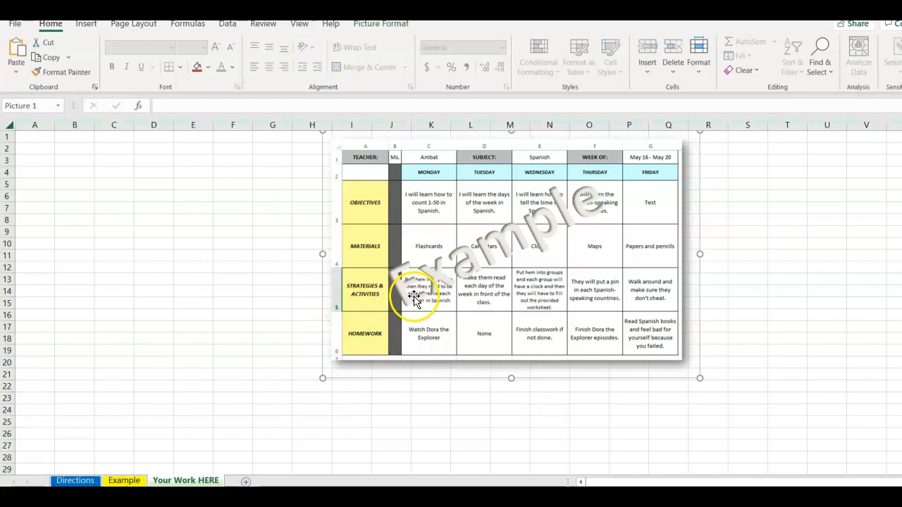
pyautogui.press('Delete')
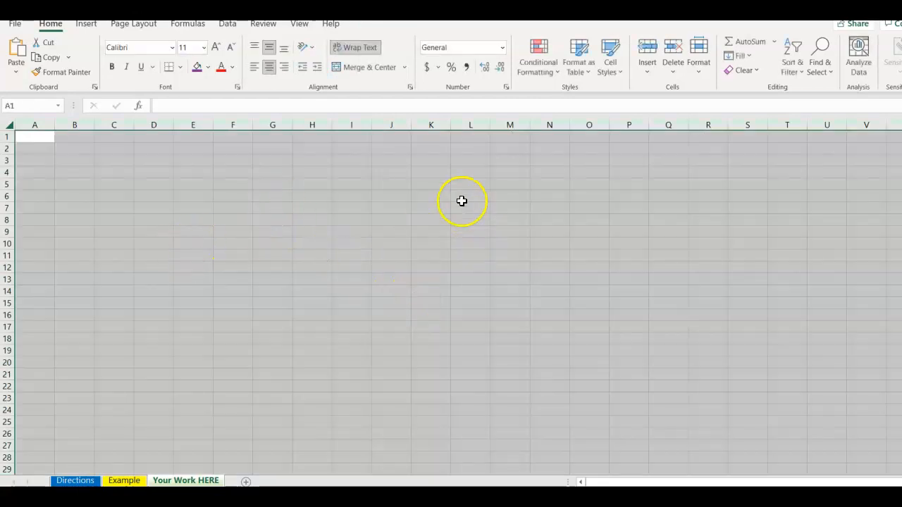
pyautogui.click(485, 221)
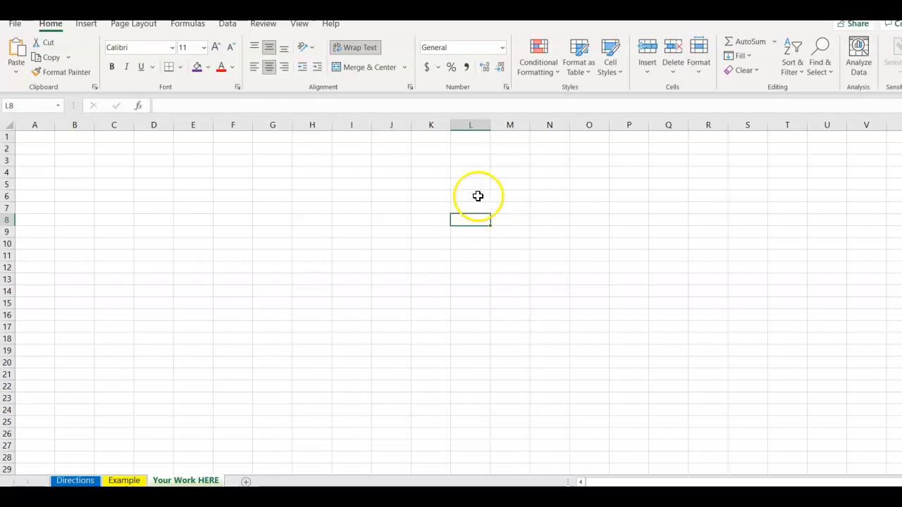
# Paste the copied example picture into the emptied Your Work HERE worksheet at cell N8.
pyautogui.click(543, 218)
pyautogui.rightClick(543, 218)
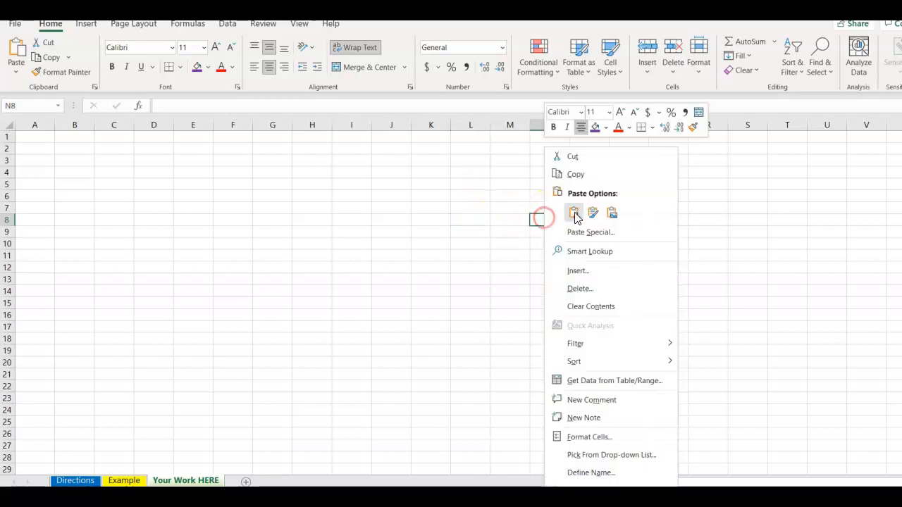
pyautogui.click(571, 211)
# Shrink the pasted example picture and move it over about columns L to T, rows 3 to 22.
pyautogui.moveTo(578, 291); pyautogui.dragTo(366, 250)
pyautogui.moveTo(519, 374); pyautogui.dragTo(486, 319)
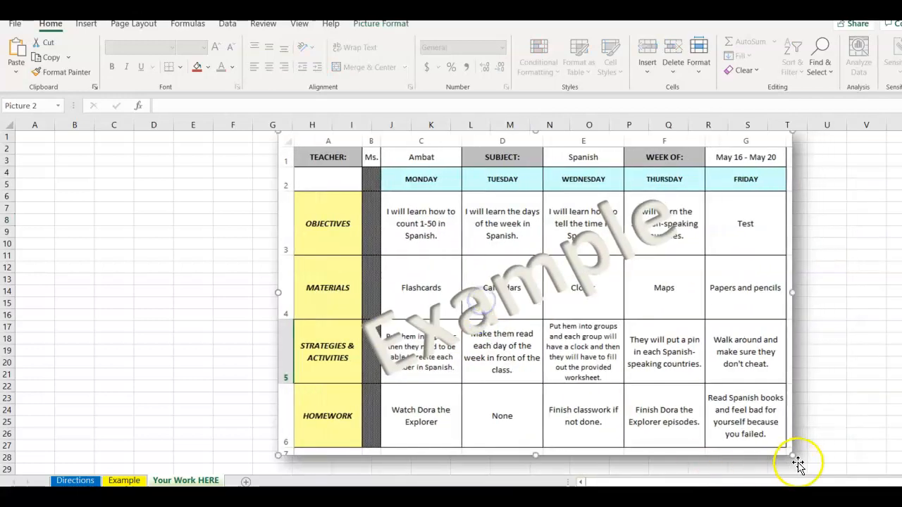
pyautogui.moveTo(790, 453); pyautogui.dragTo(615, 357)
pyautogui.moveTo(469, 262); pyautogui.dragTo(652, 266)
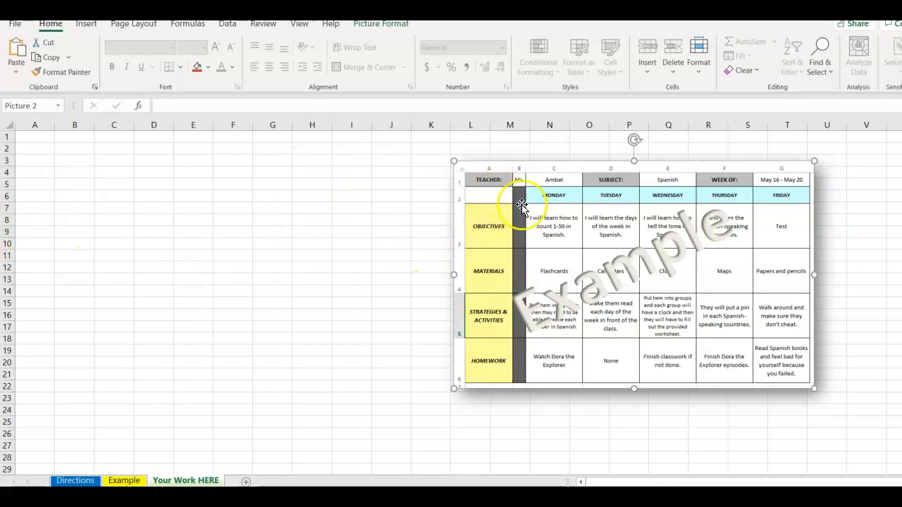
# Enter the label TEACHER: in cell A1 and the title Ms in cell B1.
pyautogui.click(45, 140)
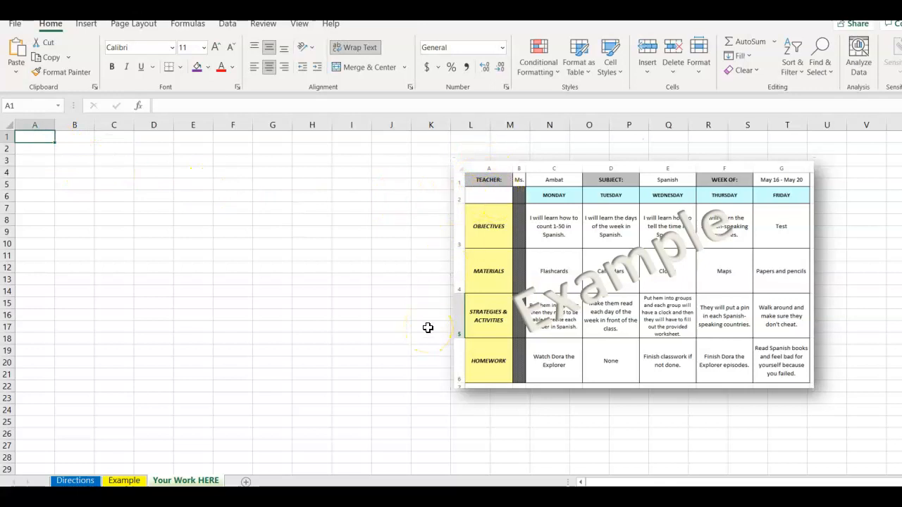
pyautogui.write('TEACHER:')
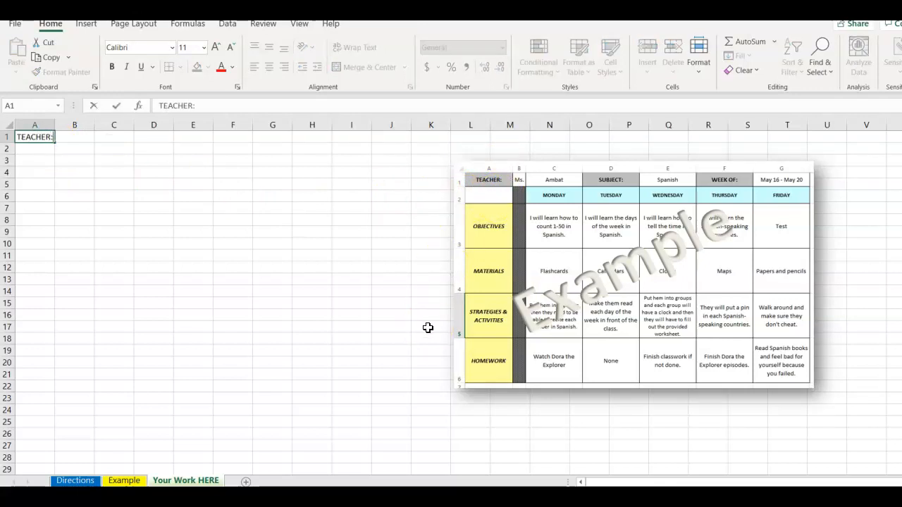
pyautogui.press('Return')
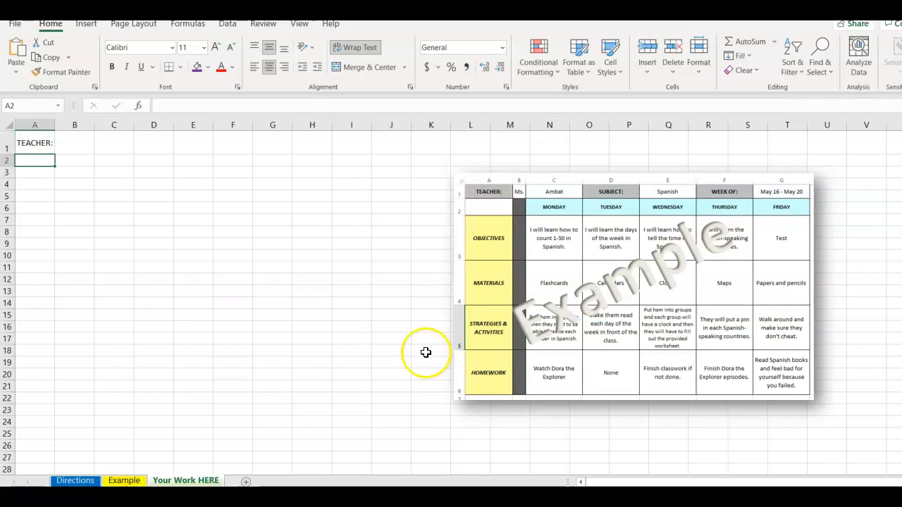
pyautogui.click(85, 148)
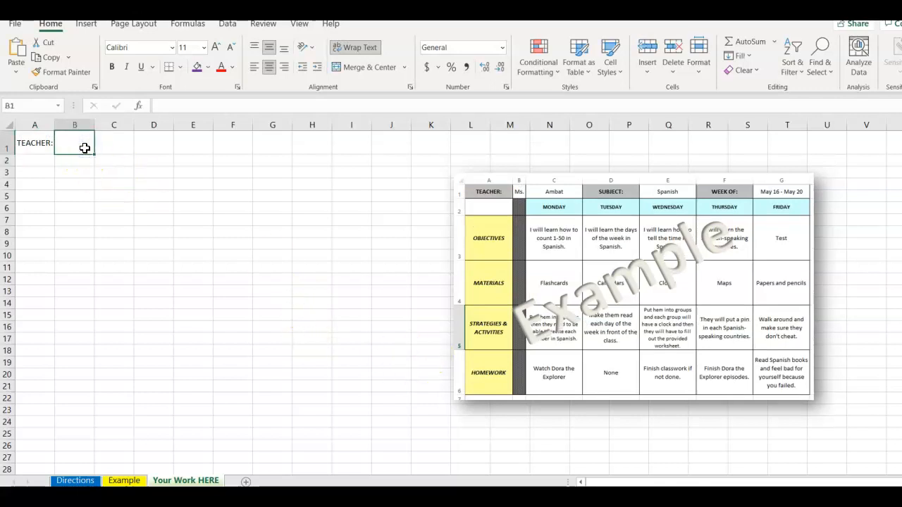
pyautogui.write('m')
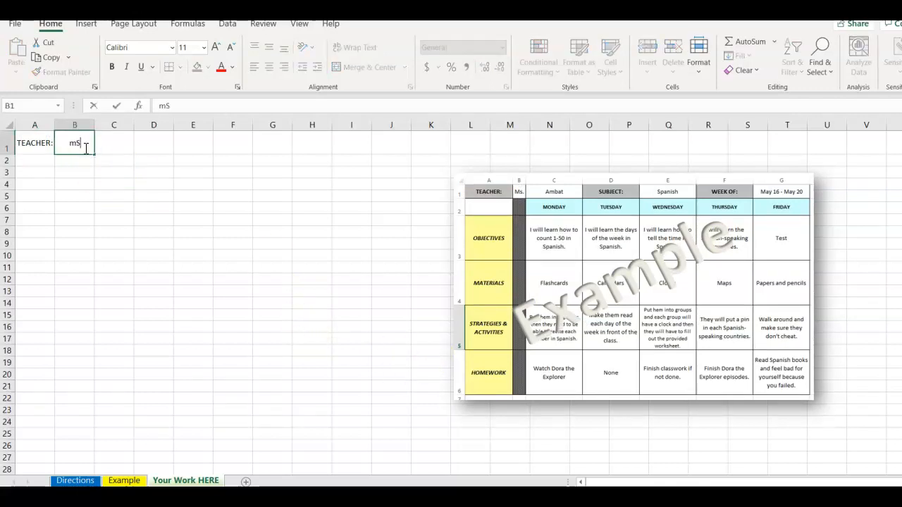
pyautogui.write('S')
pyautogui.press('Tab')
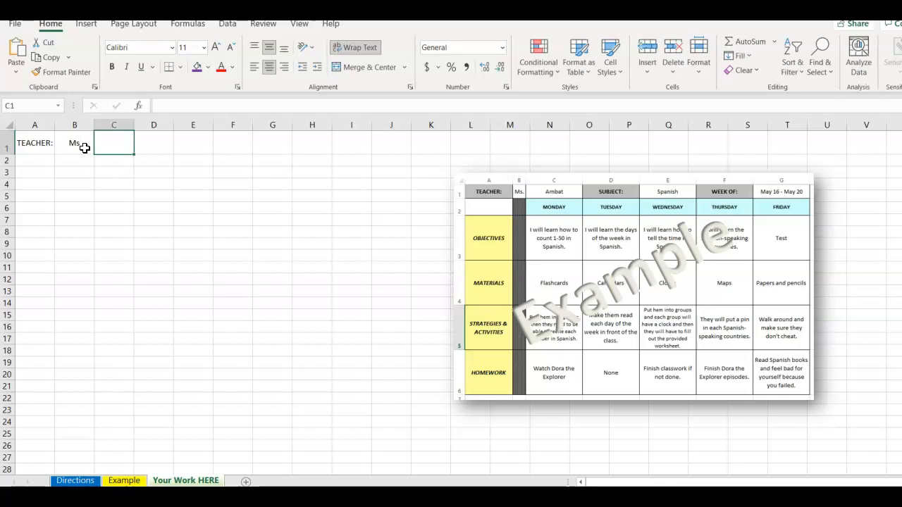
# Enter the teacher's surname in cell C1 with a capital initial.
pyautogui.write('sander')
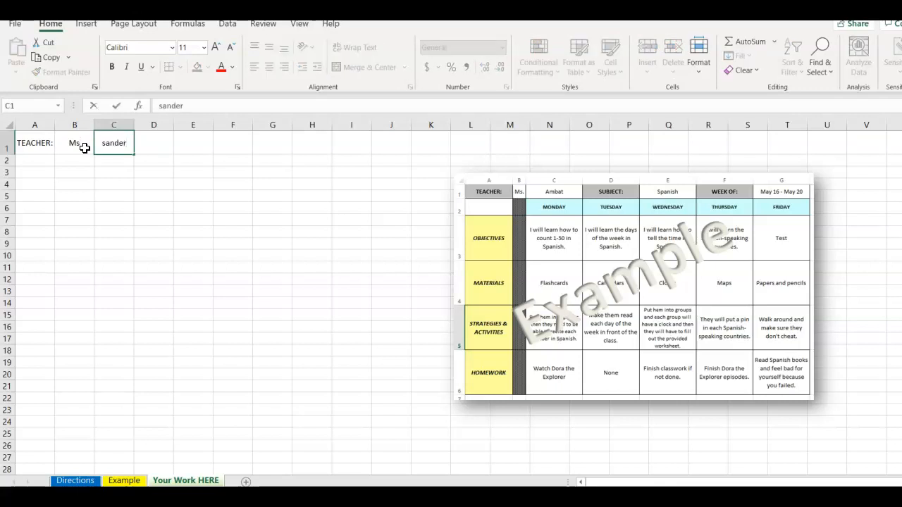
pyautogui.press('Tab')
pyautogui.press('Left')
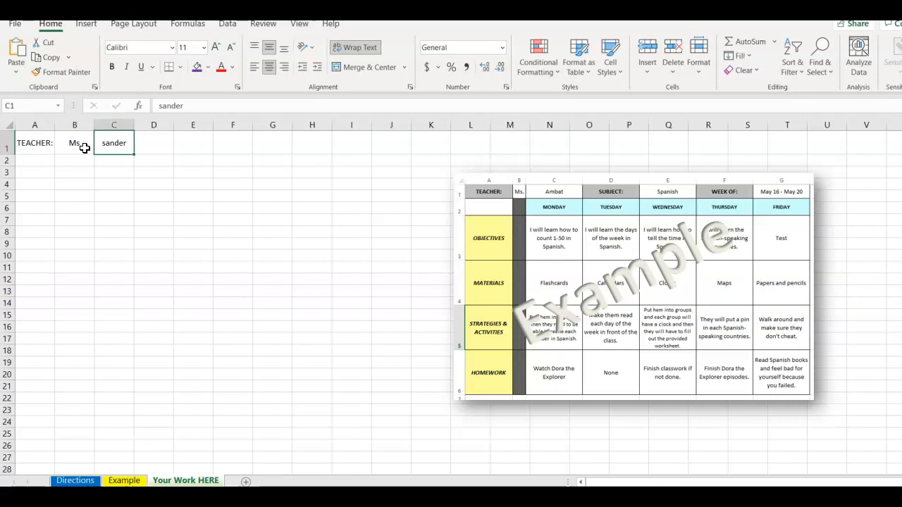
pyautogui.write('Sand')
pyautogui.press('Tab')
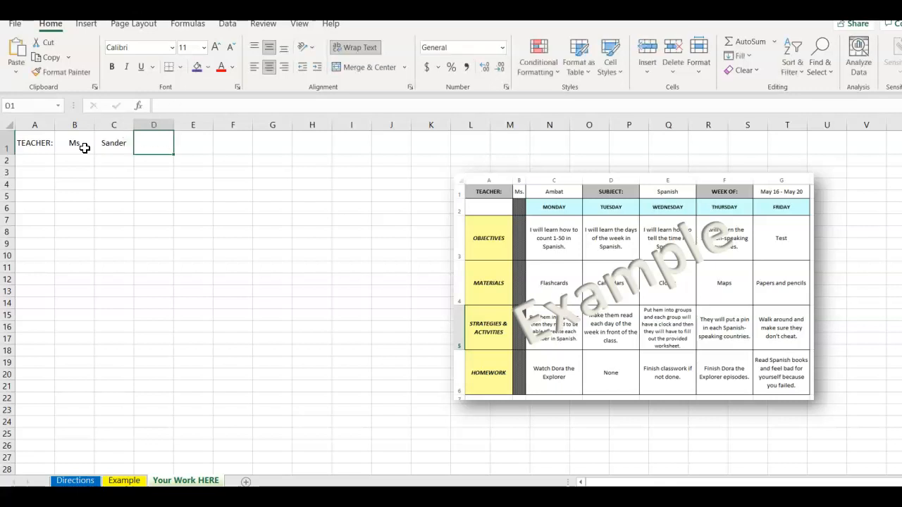
# Enter SUBJECT: in cell D1 and Business in cell E1.
pyautogui.write('SUBJECT:')
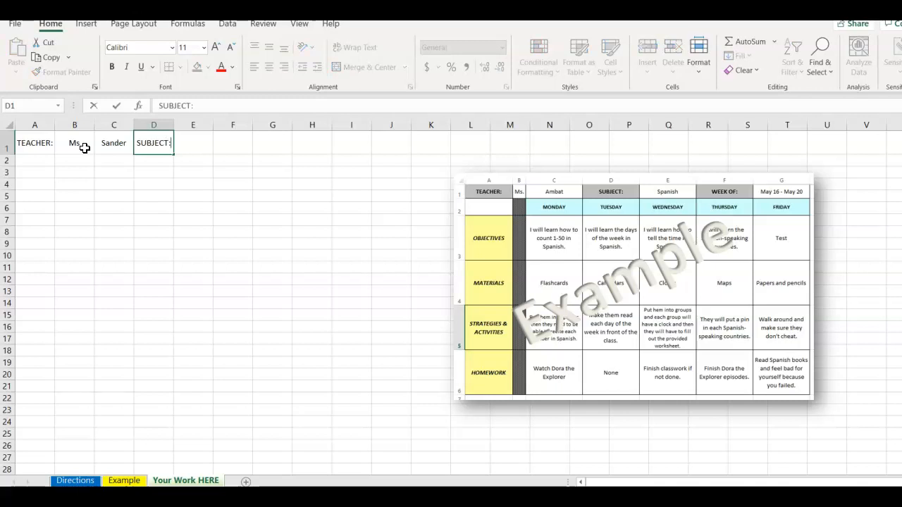
pyautogui.press('Tab')
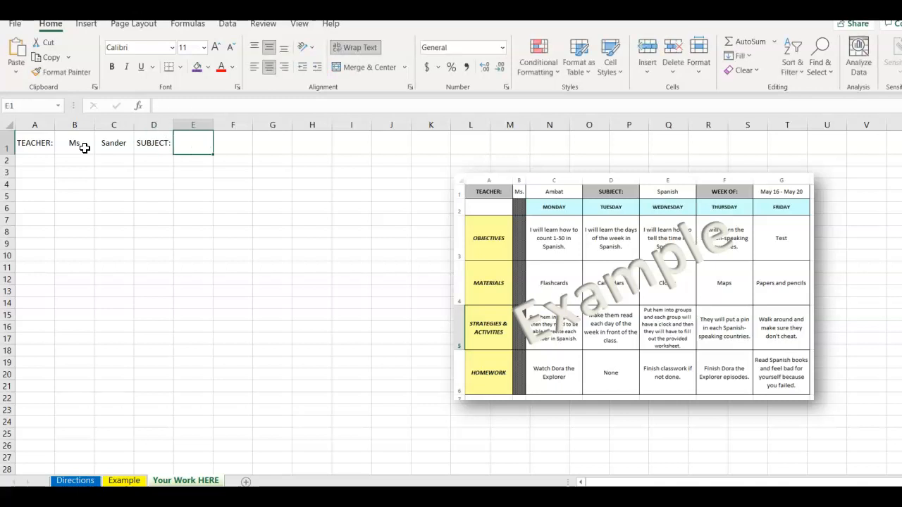
pyautogui.write('BUS')
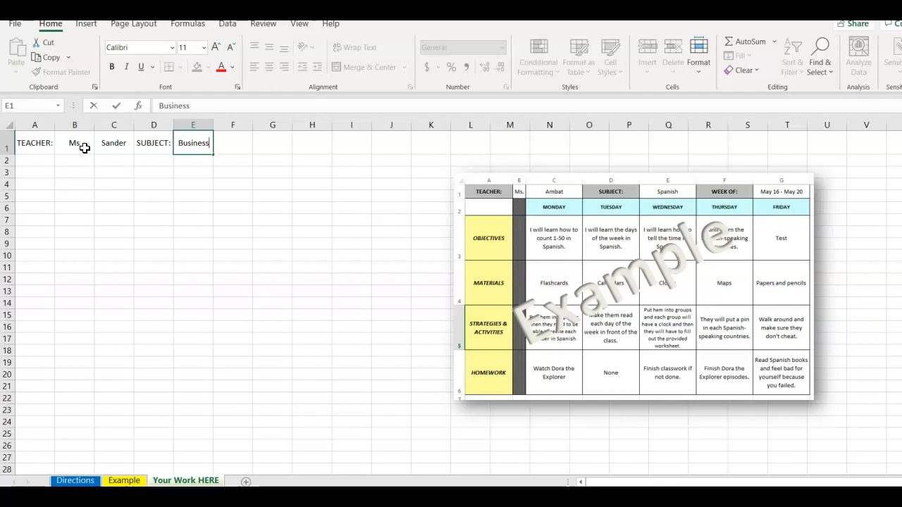
pyautogui.press('Tab')
# Enter WEEK OF: in cell F1 and Dec 6-10 in cell G1.
pyautogui.write('W')
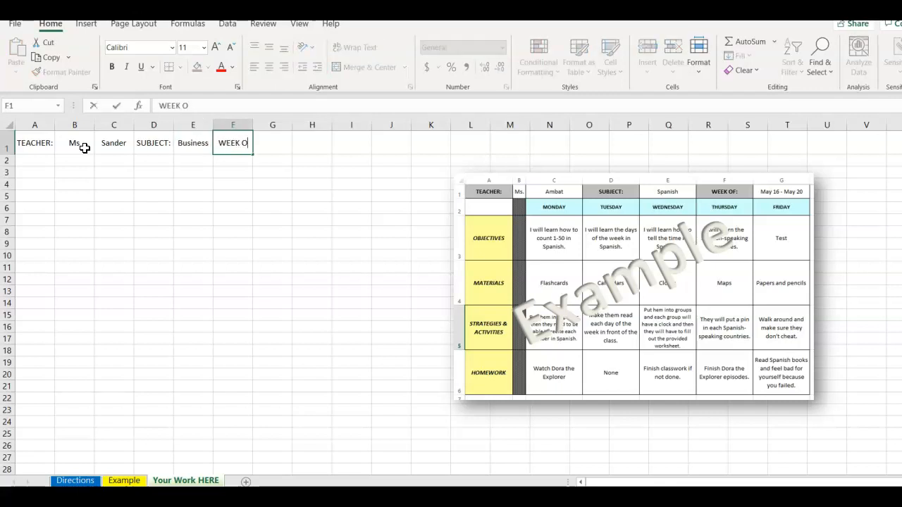
pyautogui.press('Tab')
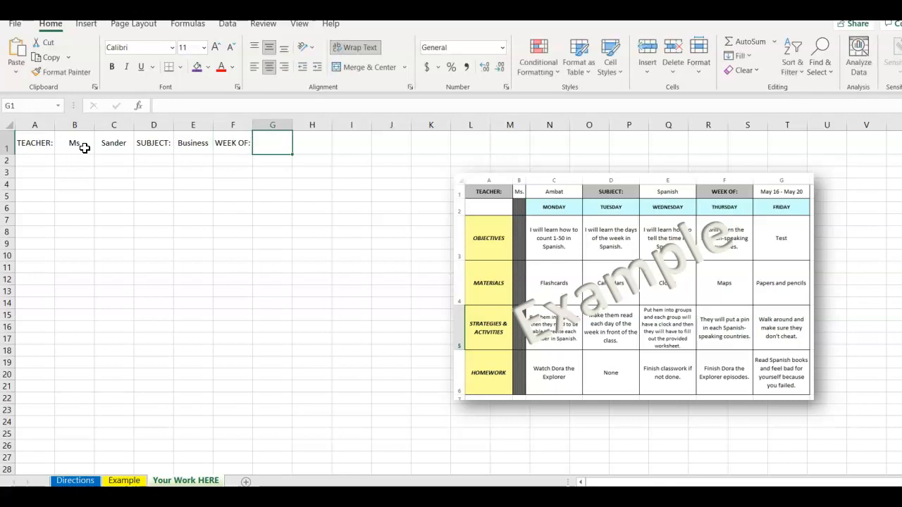
pyautogui.write('Dec 6-10')
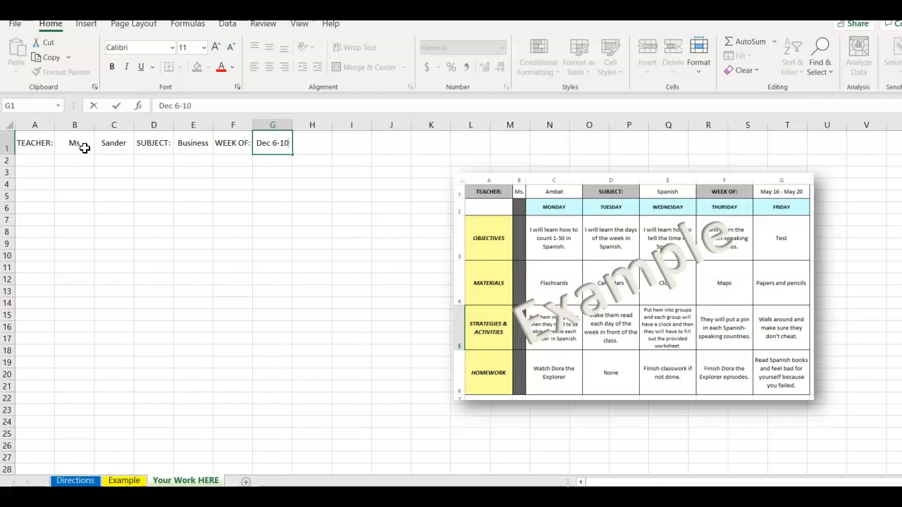
pyautogui.press('Return')
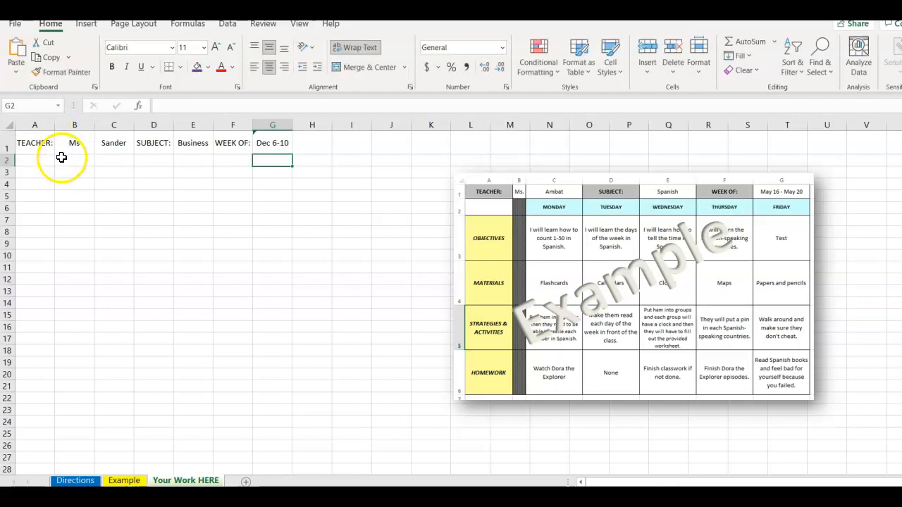
# Make the labels TEACHER:, SUBJECT: and WEEK OF: in cells A1, D1 and F1 bold.
pyautogui.click(31, 149)
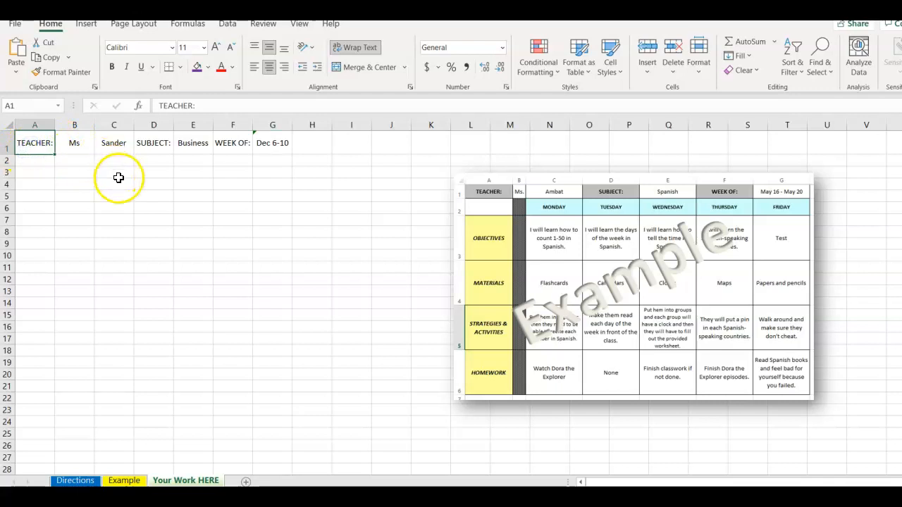
pyautogui.keyDown('ctrl'); pyautogui.click(147, 144); pyautogui.keyUp('ctrl')
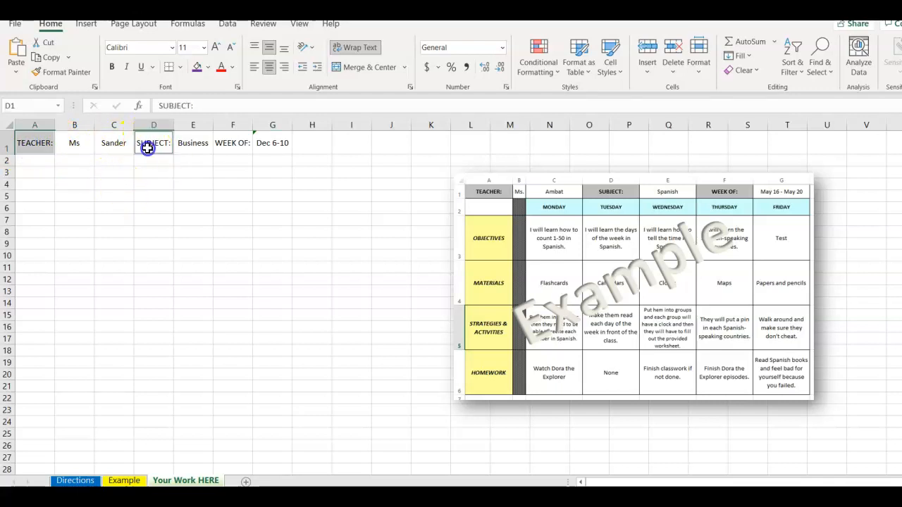
pyautogui.keyDown('ctrl'); pyautogui.click(247, 145); pyautogui.keyUp('ctrl')
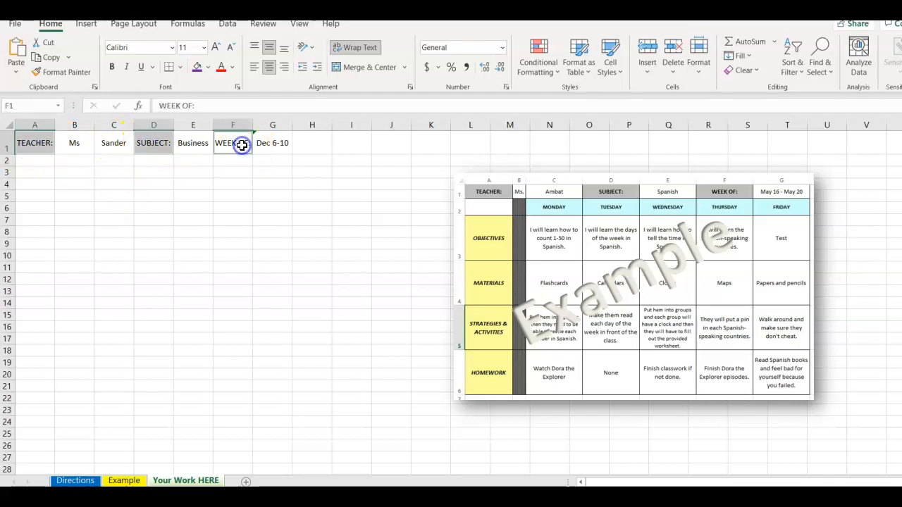
pyautogui.click(114, 68)
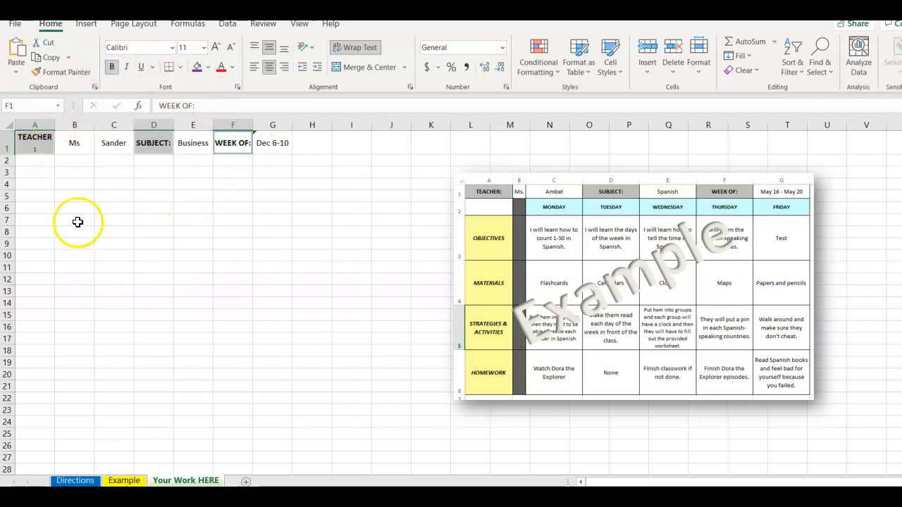
# Widen column A so that TEACHER: fits on one line with room to spare, and narrow column B.
pyautogui.click(59, 125)
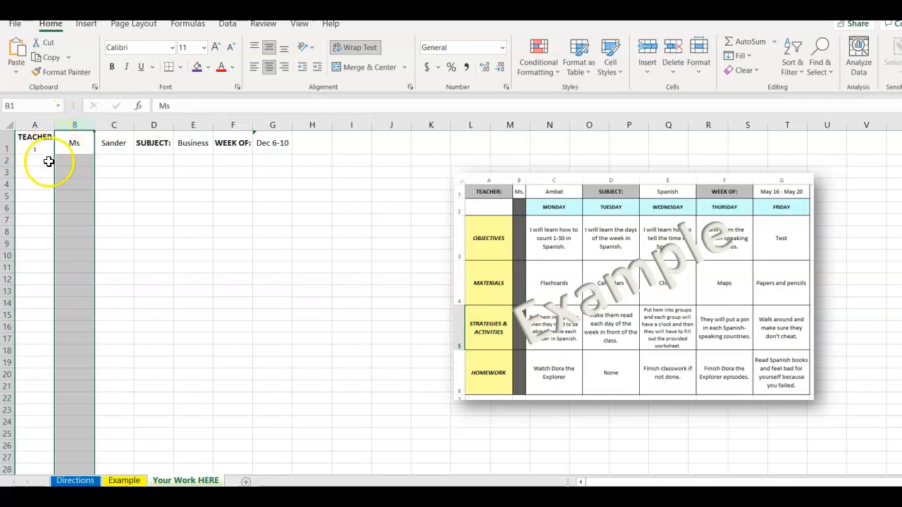
pyautogui.doubleClick(55, 125)
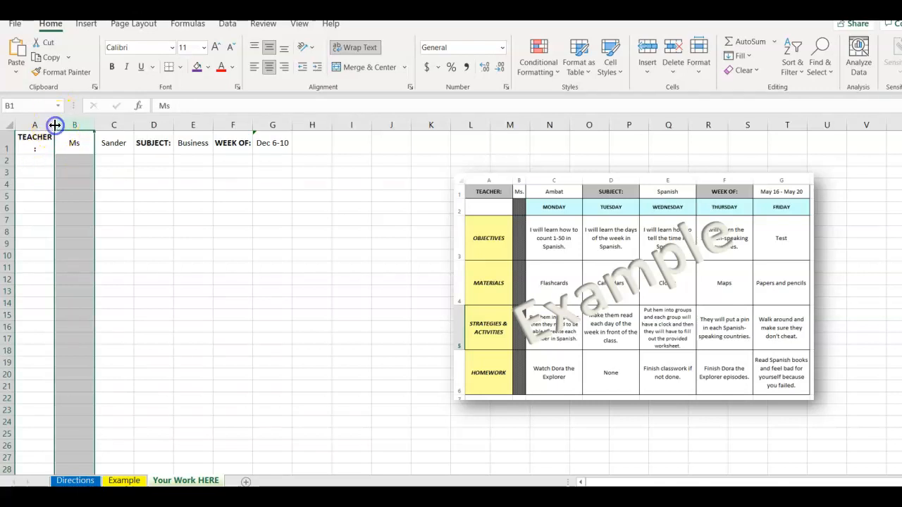
pyautogui.moveTo(52, 125); pyautogui.dragTo(68, 125)
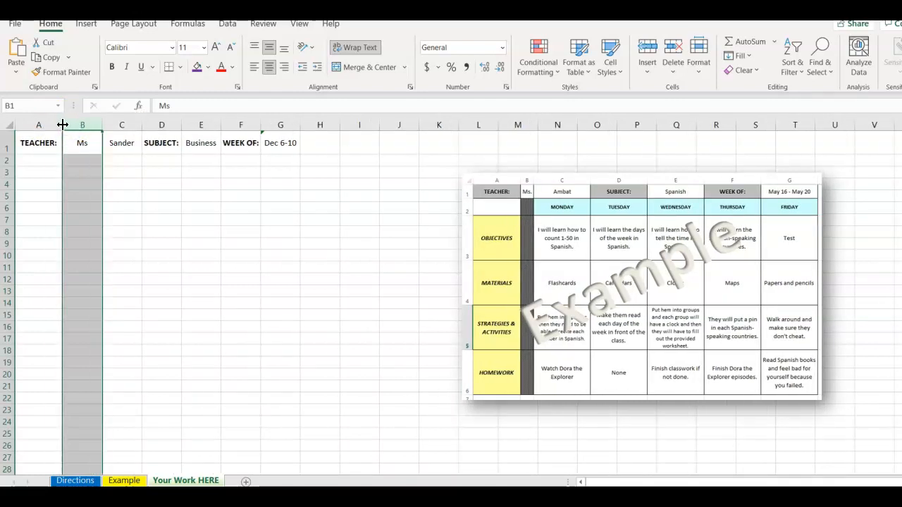
pyautogui.doubleClick(62, 125)
pyautogui.moveTo(58, 125); pyautogui.dragTo(74, 125)
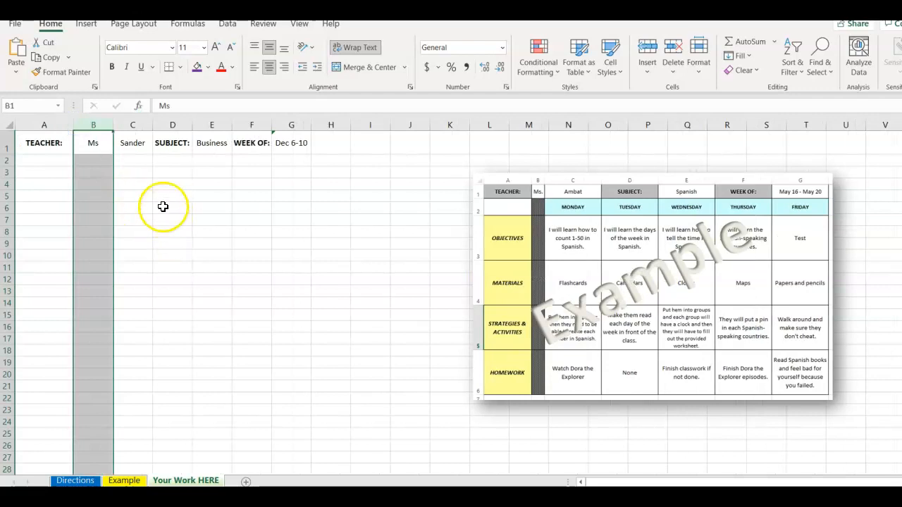
pyautogui.click(52, 161)
pyautogui.moveTo(72, 126); pyautogui.dragTo(91, 125)
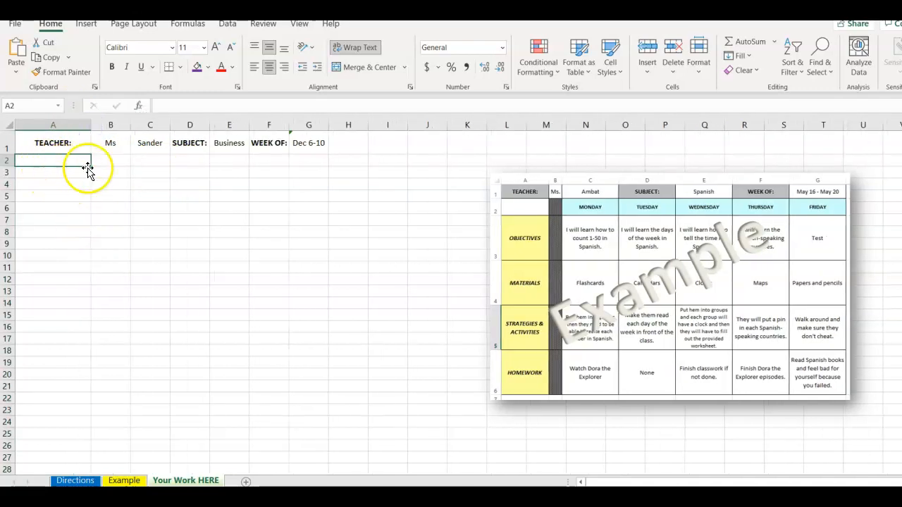
pyautogui.click(154, 161)
pyautogui.moveTo(131, 126); pyautogui.dragTo(118, 127)
# Enter the weekdays Monday, Tuesday, Wednesday, Thursday and Friday across cells C2 to G2.
pyautogui.click(133, 162)
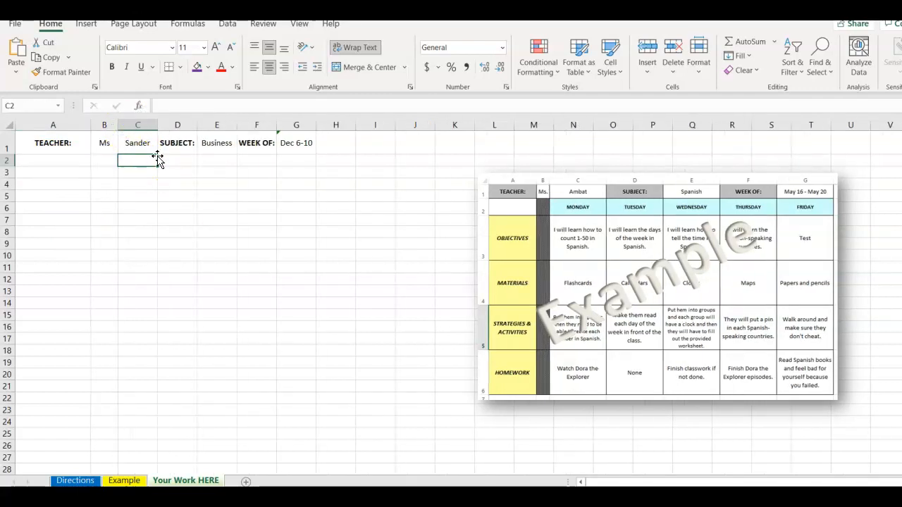
pyautogui.write('Monday')
pyautogui.press('Tab')
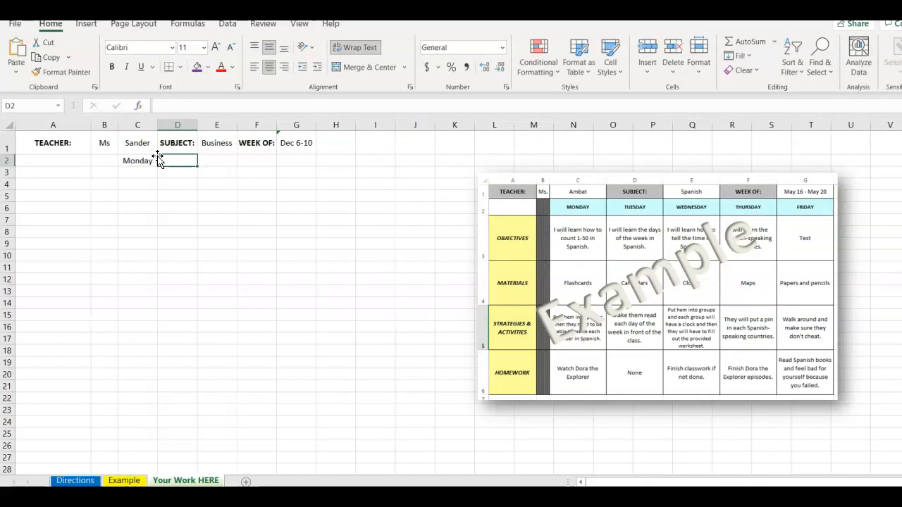
pyautogui.write('Tuesday')
pyautogui.press('Tab')
pyautogui.write('Wedeesday')
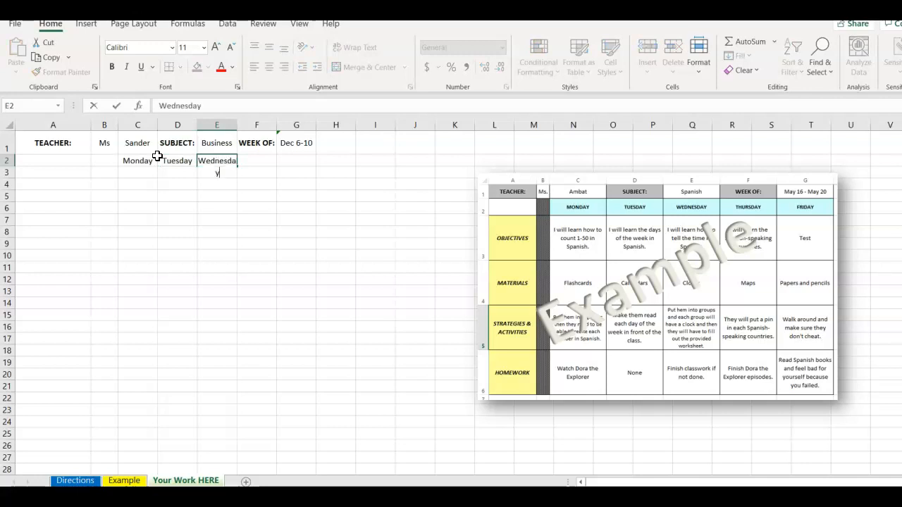
pyautogui.press('Tab')
pyautogui.write('Th')
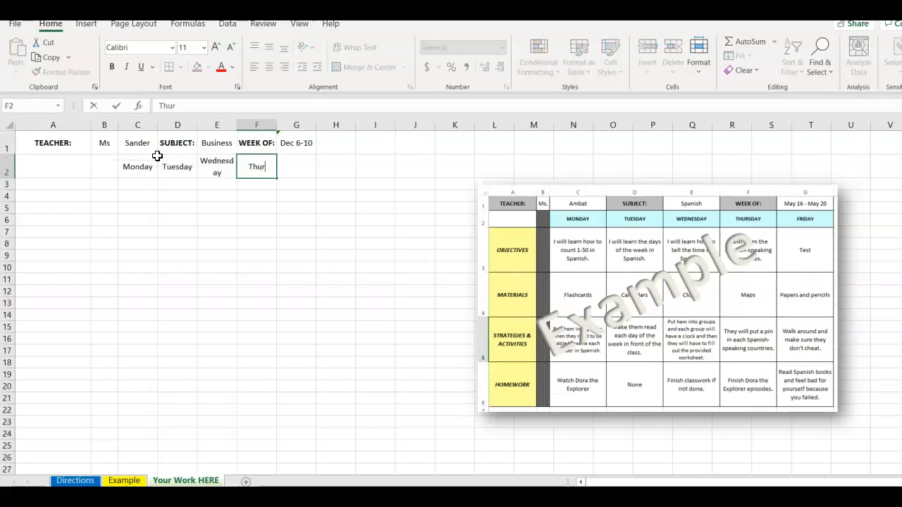
pyautogui.press('Tab')
pyautogui.write('Fr')
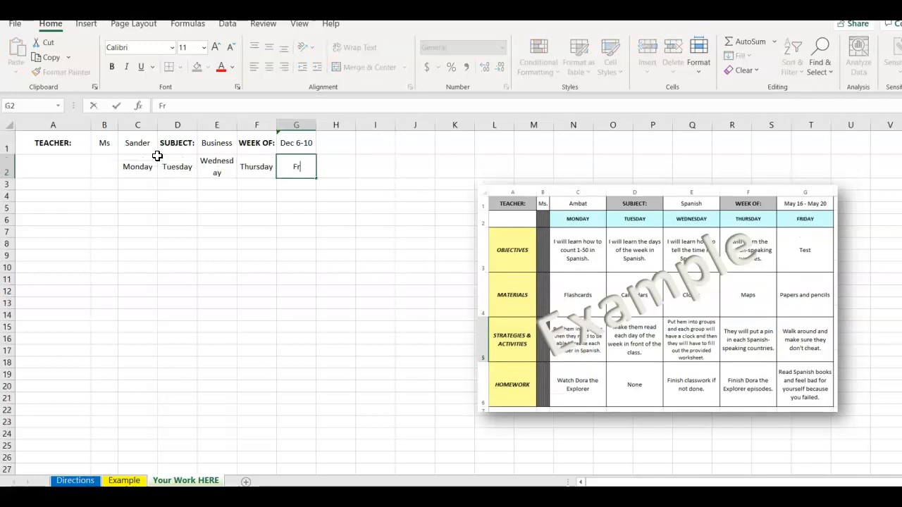
pyautogui.press('Return')
# Widen columns C through G equally and move the example picture back to just beside column G.
pyautogui.moveTo(126, 125); pyautogui.dragTo(315, 125)
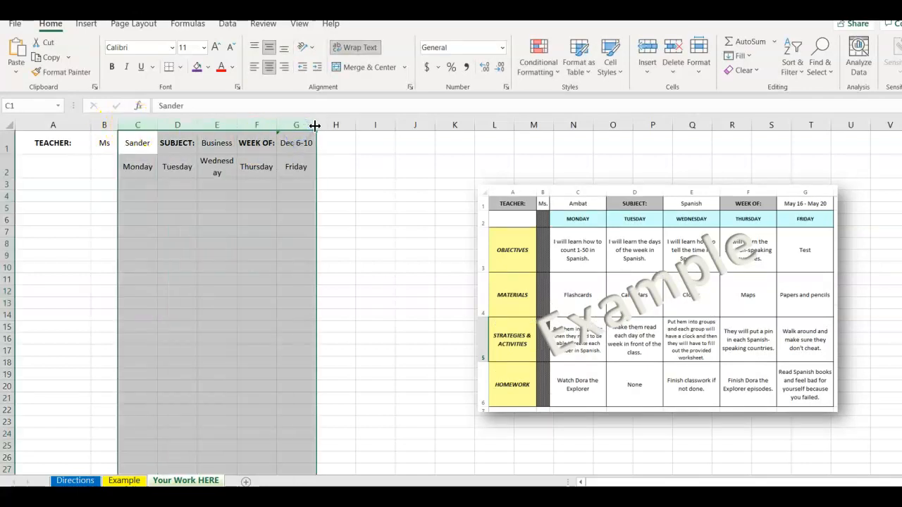
pyautogui.moveTo(137, 121); pyautogui.dragTo(306, 119)
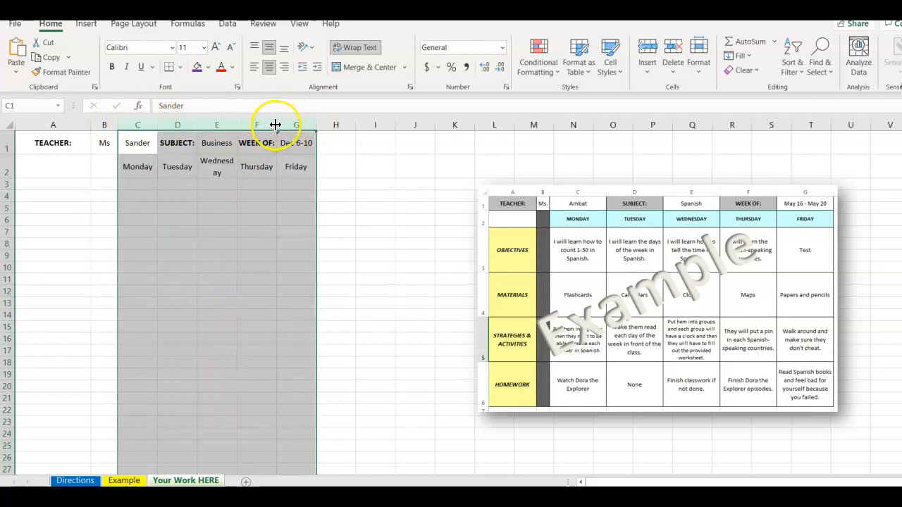
pyautogui.moveTo(238, 122); pyautogui.dragTo(267, 121)
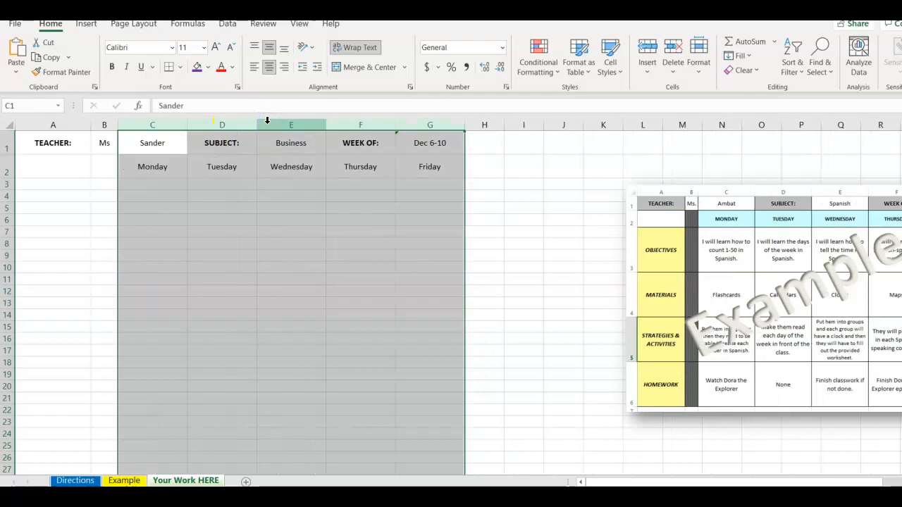
pyautogui.moveTo(394, 124); pyautogui.dragTo(418, 123)
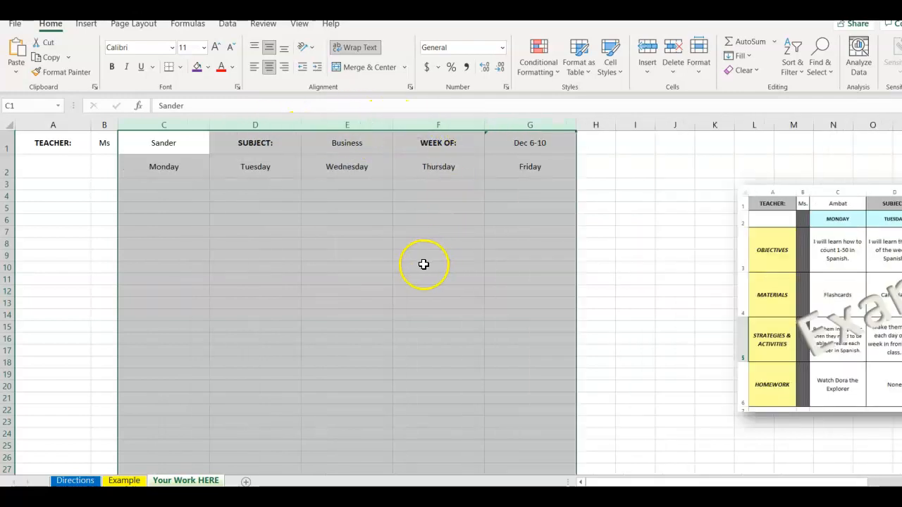
pyautogui.click(822, 211)
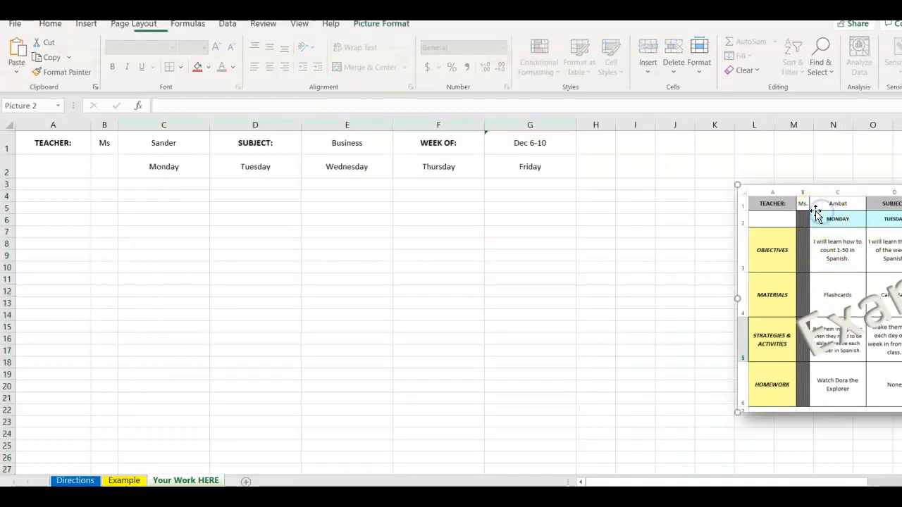
pyautogui.moveTo(767, 203); pyautogui.dragTo(615, 181)
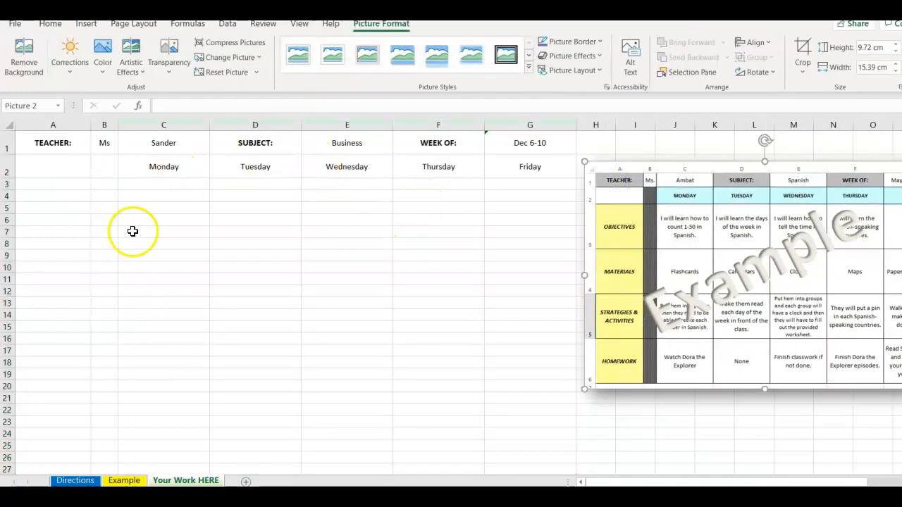
# Enter the row labels OBJECTIVES, MATERIALS, STRATEGIES & ACTIVITIES and HOMEWORK in cells A3 to A6.
pyautogui.click(57, 187)
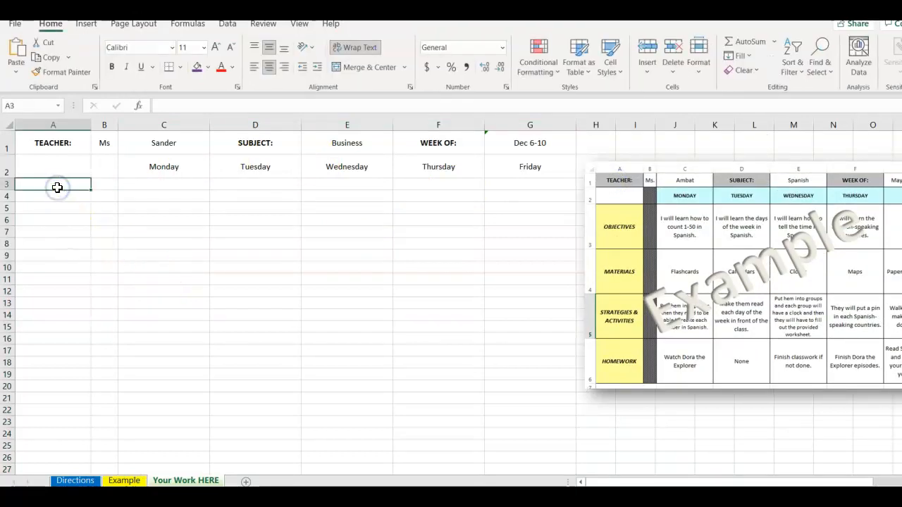
pyautogui.write('OBJECTIVES')
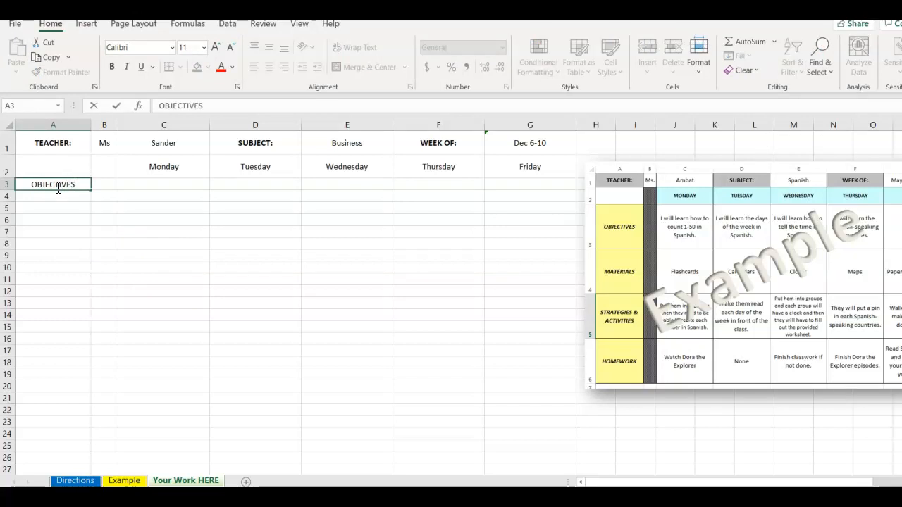
pyautogui.press('Return')
pyautogui.write('MATERIALS')
pyautogui.press('Return')
pyautogui.write('STRATEGIES & ACTIVITI')
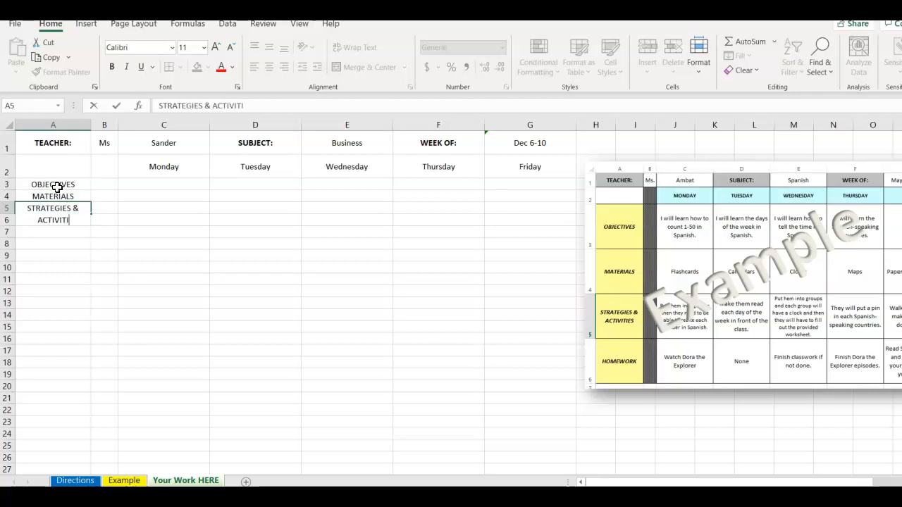
pyautogui.write('ES')
pyautogui.press('Return')
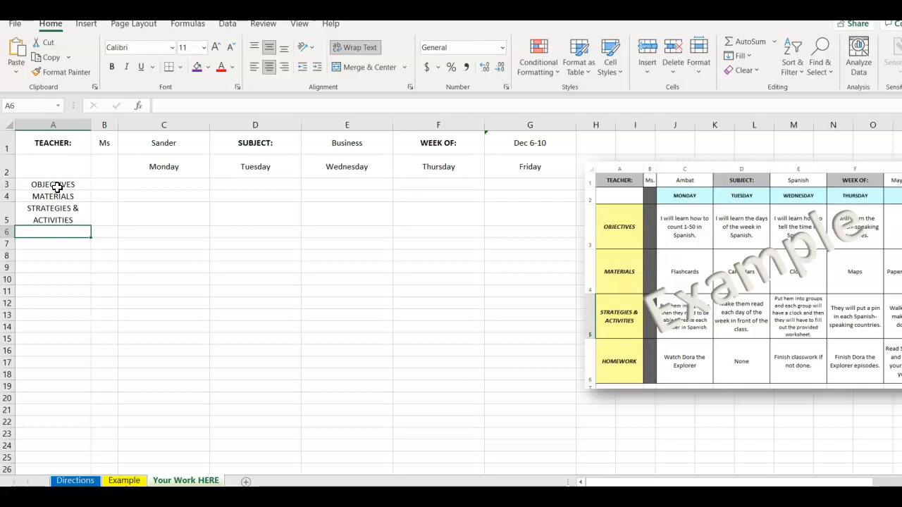
pyautogui.write('HOMEWOR')
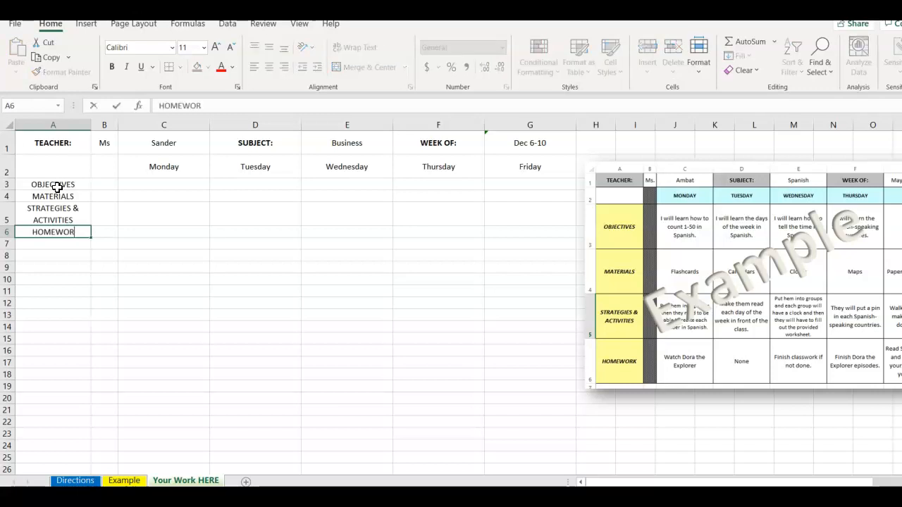
pyautogui.press('Return')
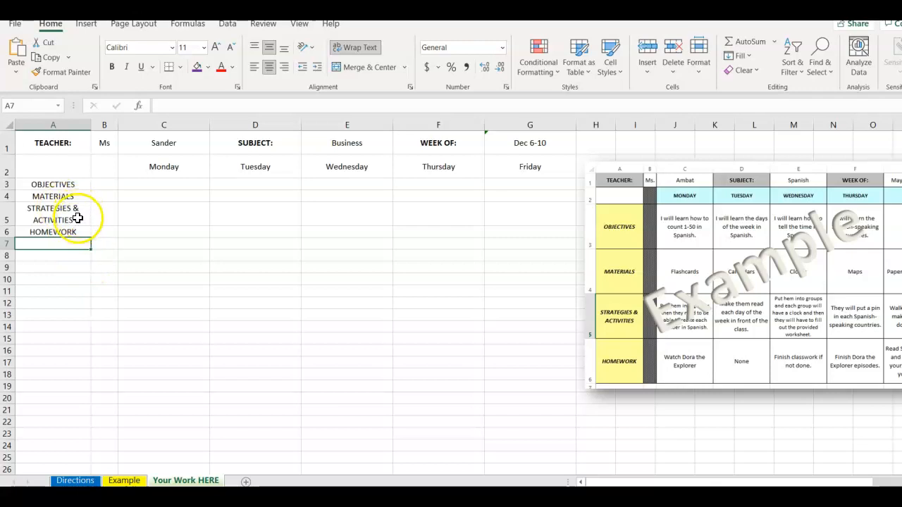
# Enter the Monday objective "I will learn how to count to 50 in Business." in cell C3.
pyautogui.doubleClick(144, 185)
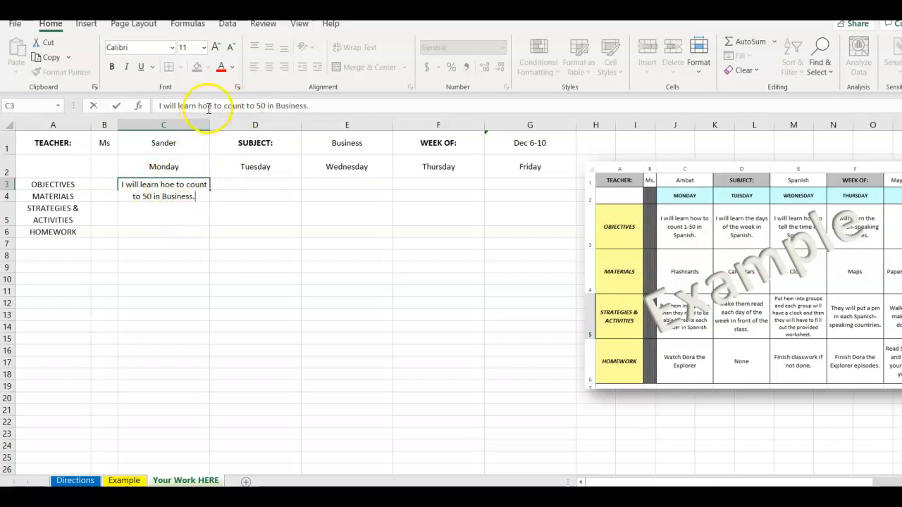
pyautogui.press('Delete')
pyautogui.write('w')
pyautogui.press('Return')
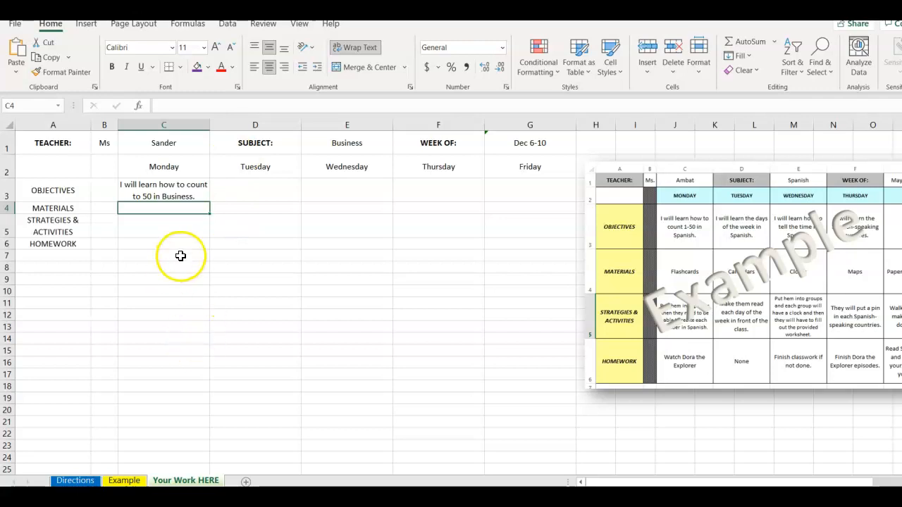
# Copy the objective text from C3 into the Tuesday to Friday cells D3 to G3.
pyautogui.click(172, 194)
pyautogui.moveTo(313, 105); pyautogui.dragTo(122, 106)
pyautogui.hotkey('ctrl', 'c')
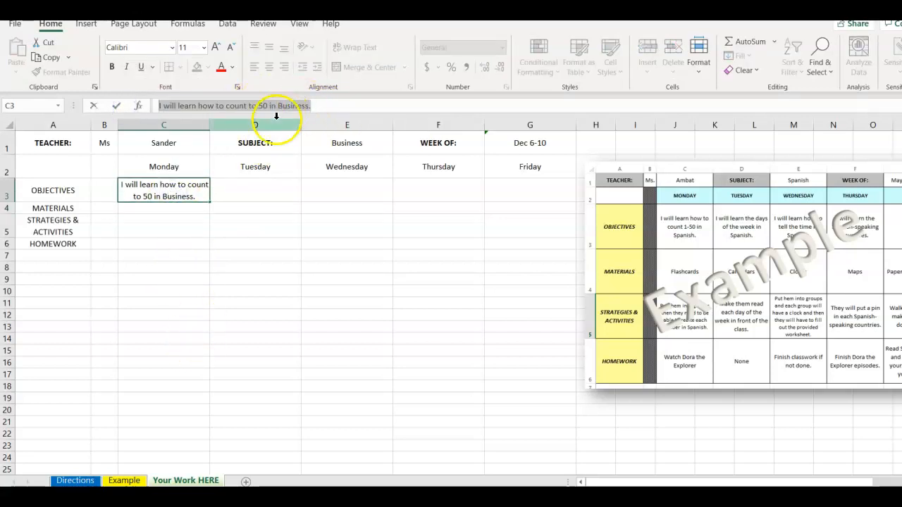
pyautogui.click(241, 187)
pyautogui.hotkey('ctrl', 'v')
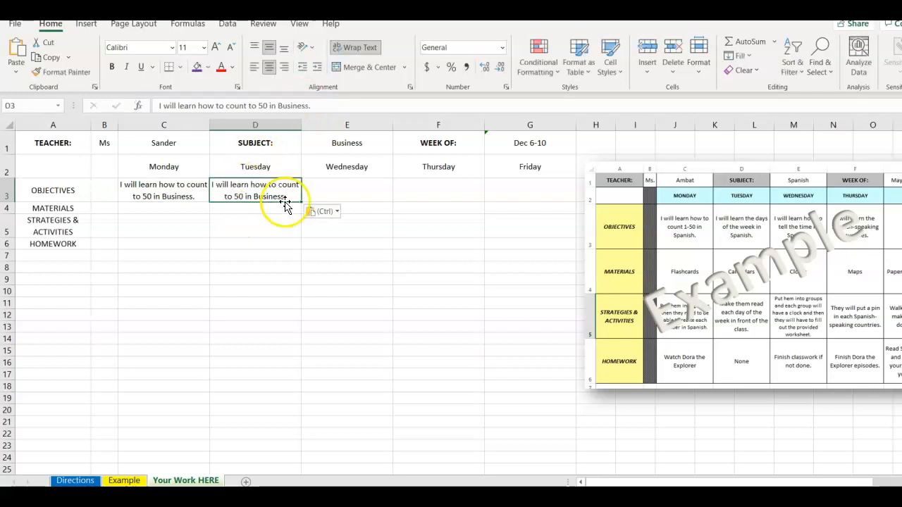
pyautogui.click(345, 193)
pyautogui.hotkey('ctrl', 'v')
pyautogui.click(414, 196)
pyautogui.hotkey('ctrl', 'v')
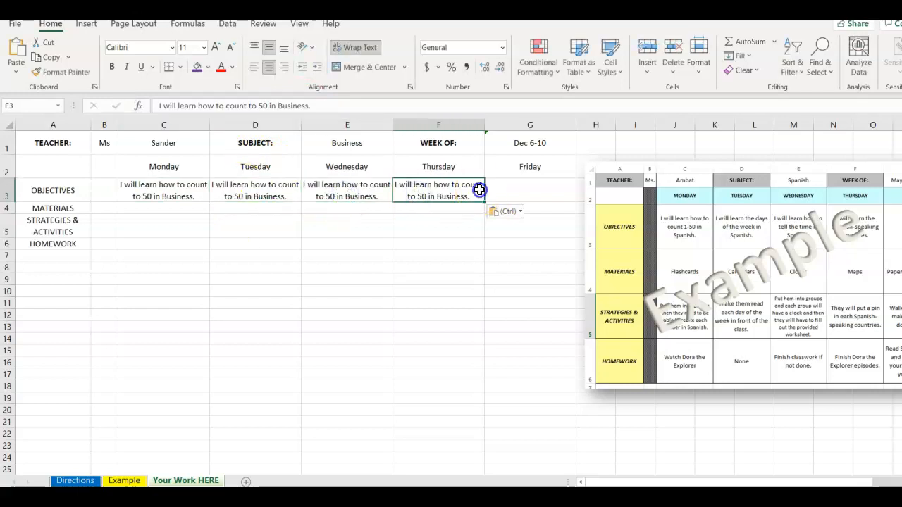
pyautogui.click(548, 193)
pyautogui.hotkey('ctrl', 'v')
# Copy the filled objectives range C3:G3 into the materials, strategies and homework rows 4 to 6.
pyautogui.moveTo(171, 188); pyautogui.dragTo(482, 204)
pyautogui.click(312, 268)
pyautogui.moveTo(164, 190); pyautogui.dragTo(533, 191)
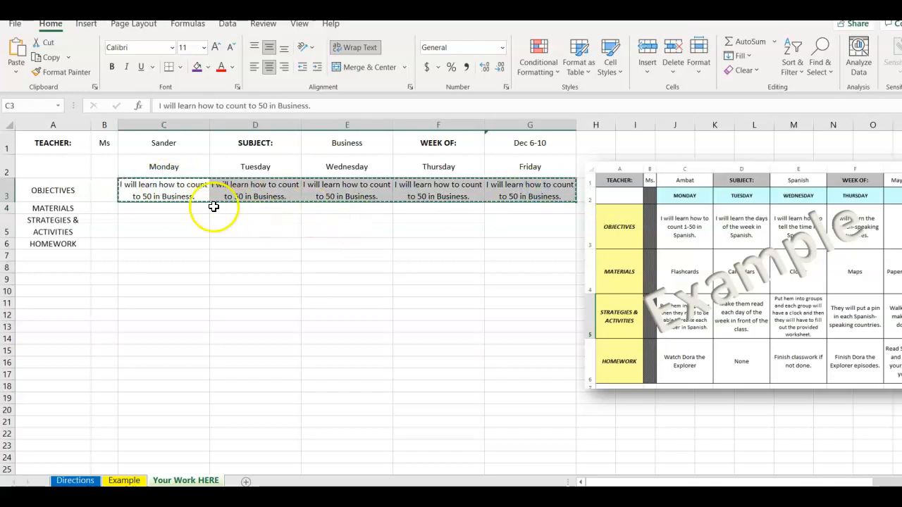
pyautogui.click(175, 207)
pyautogui.hotkey('ctrl', 'v')
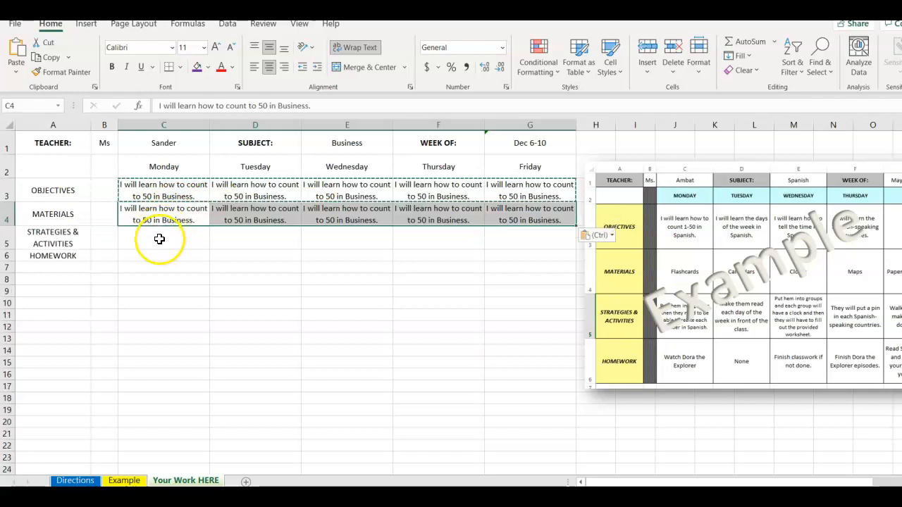
pyautogui.click(159, 239)
pyautogui.hotkey('ctrl', 'v')
pyautogui.click(158, 259)
pyautogui.hotkey('ctrl', 'v')
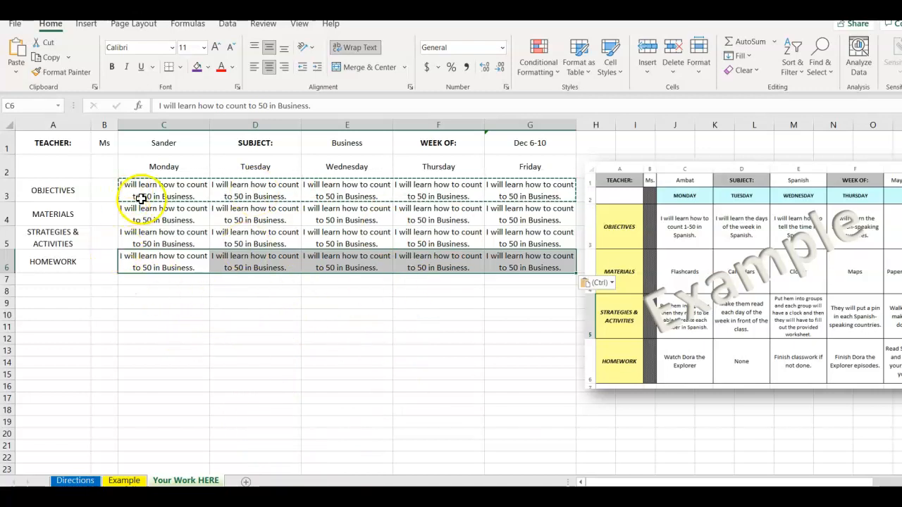
# Shade the TEACHER: label cell A1 with a medium grey fill color.
pyautogui.click(47, 148)
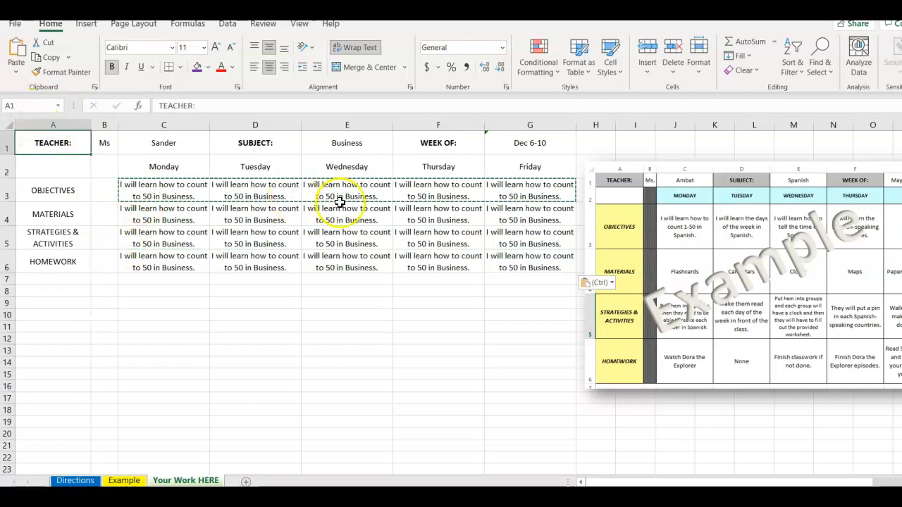
pyautogui.click(208, 67)
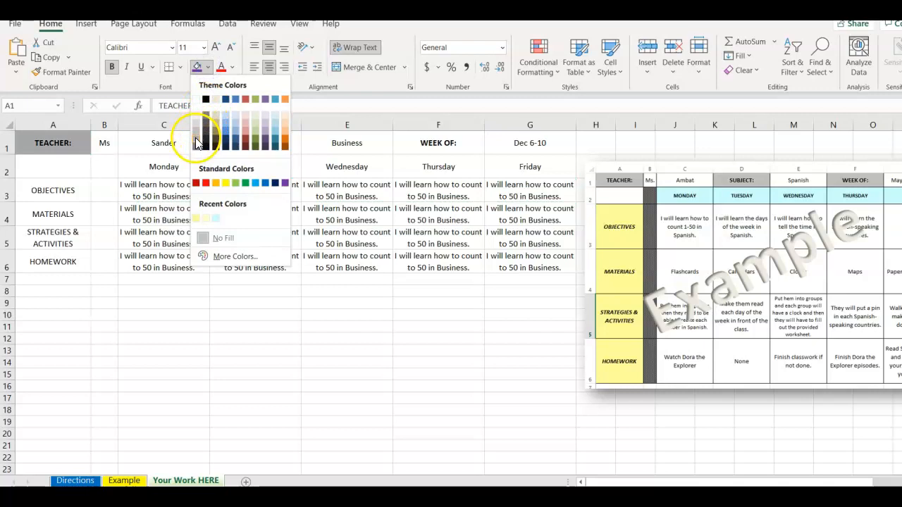
pyautogui.click(205, 131)
# Copy the TEACHER: cell's formatting onto the SUBJECT: and WEEK OF: cells with Format Painter.
pyautogui.click(51, 73)
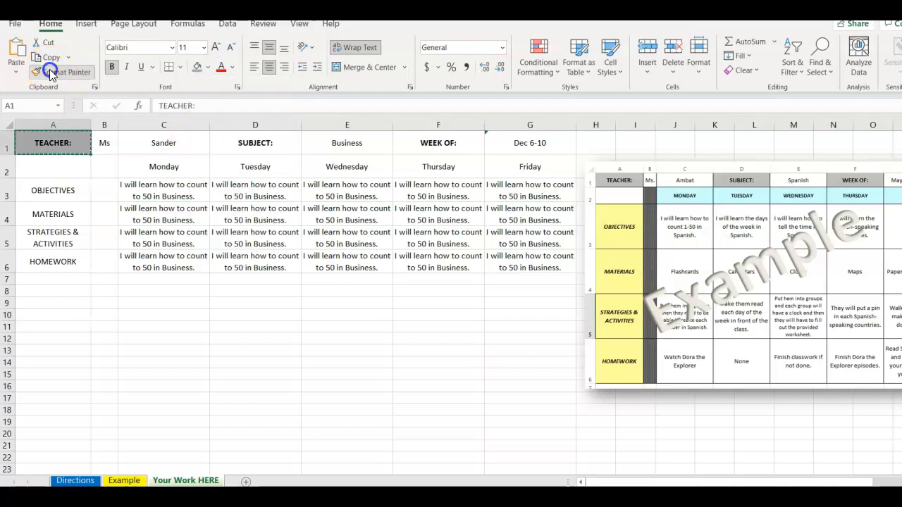
pyautogui.click(248, 144)
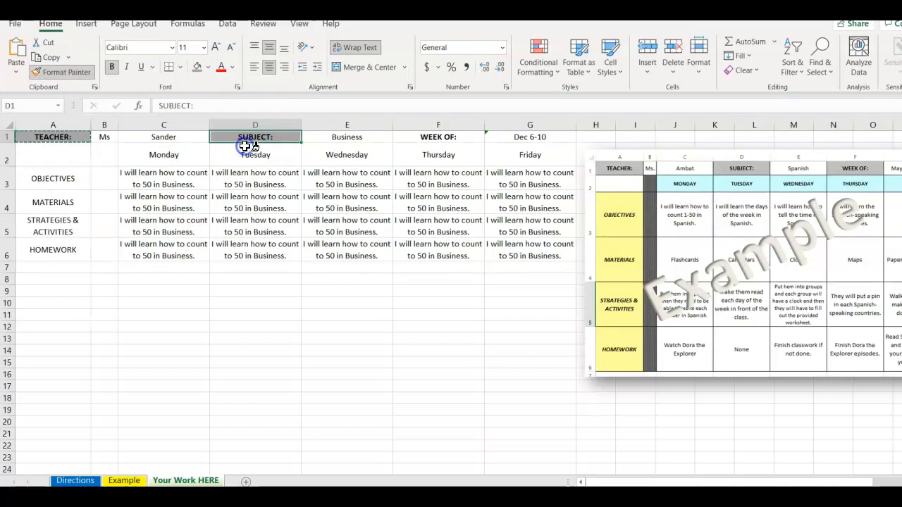
pyautogui.click(430, 136)
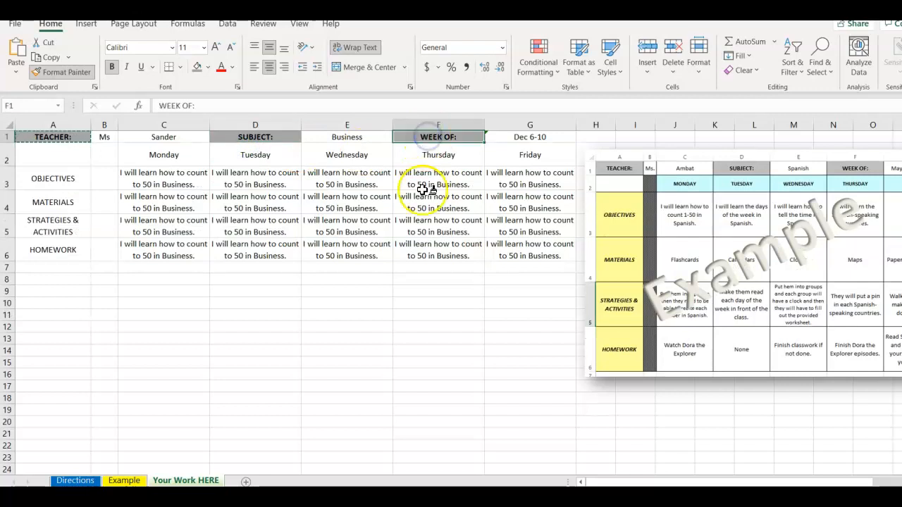
pyautogui.click(60, 71)
# Shade the weekday headings Monday to Friday in C2:G2 with a light blue fill.
pyautogui.click(156, 160)
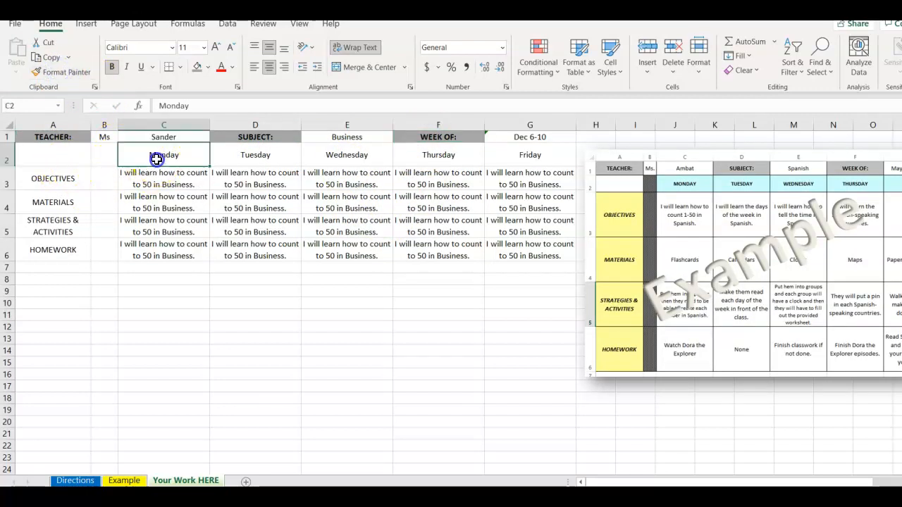
pyautogui.moveTo(156, 160); pyautogui.dragTo(523, 155)
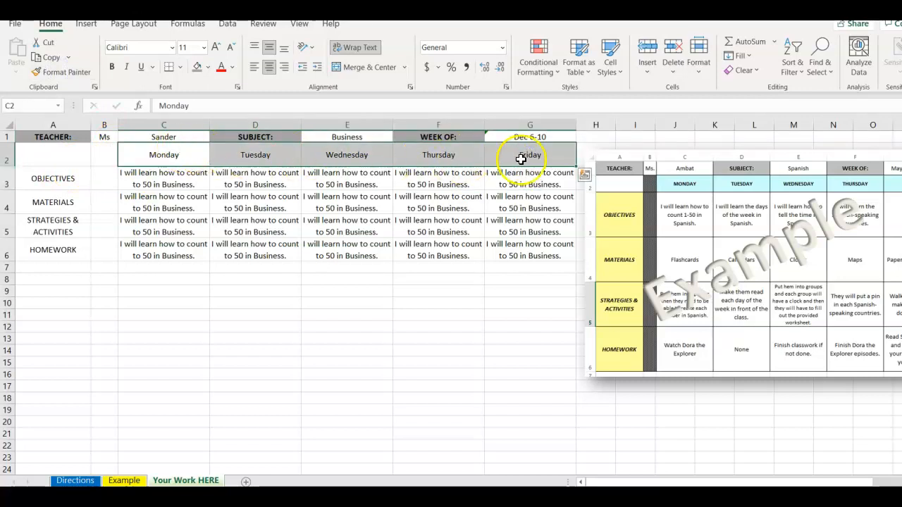
pyautogui.click(208, 69)
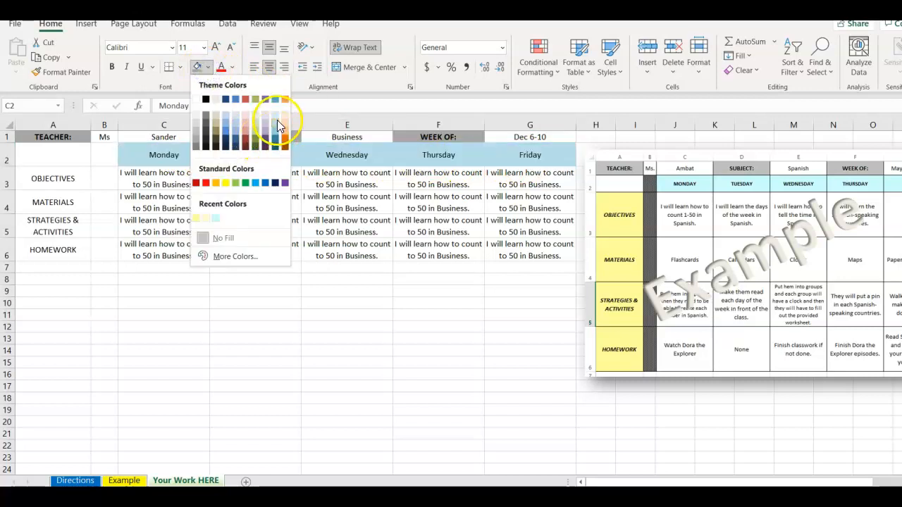
pyautogui.click(277, 120)
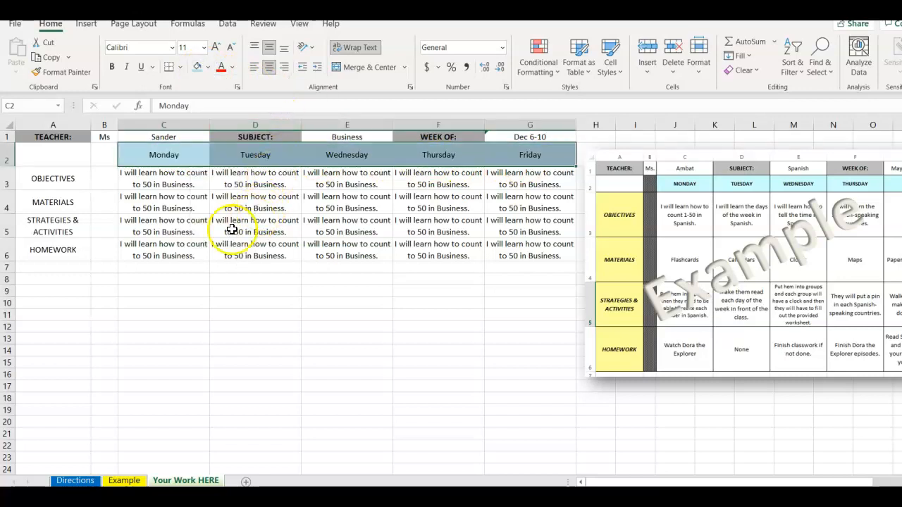
pyautogui.click(101, 159)
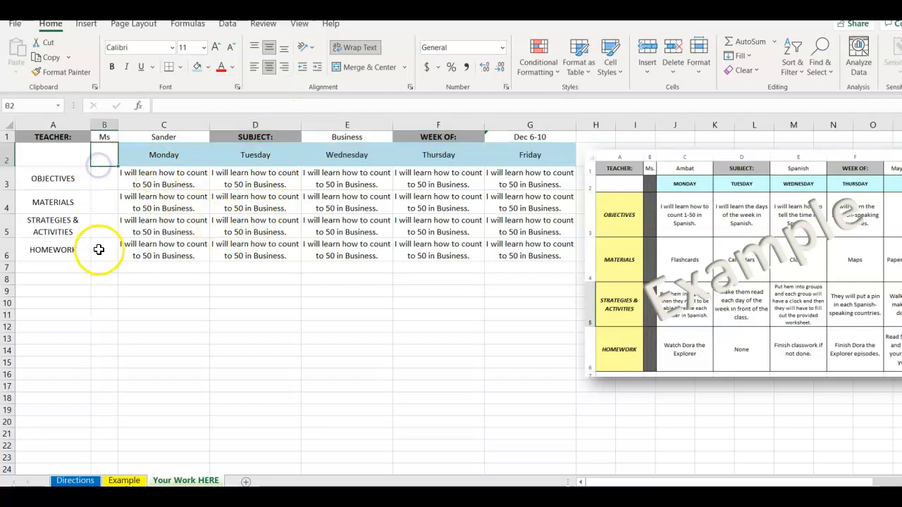
# Shade the row labels OBJECTIVES to HOMEWORK in A3:A6 with the light yellow from the recent colors.
pyautogui.moveTo(44, 179); pyautogui.dragTo(45, 248)
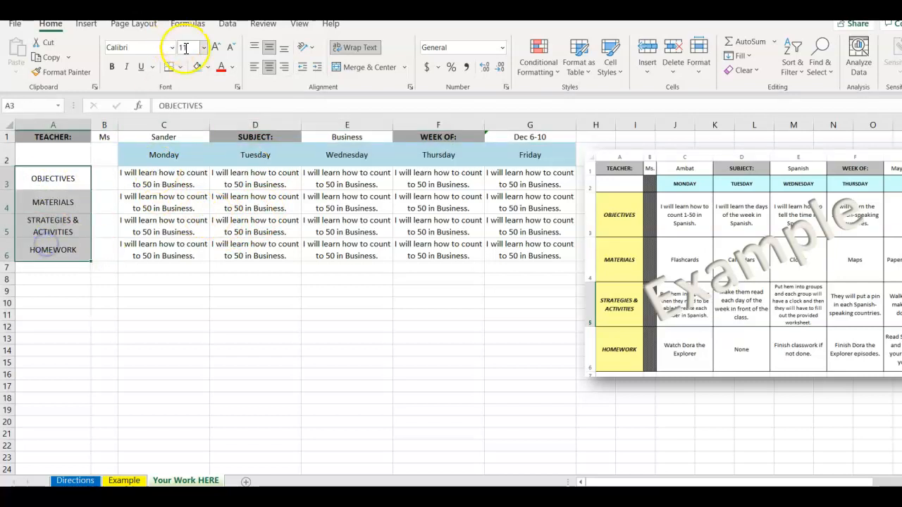
pyautogui.click(209, 67)
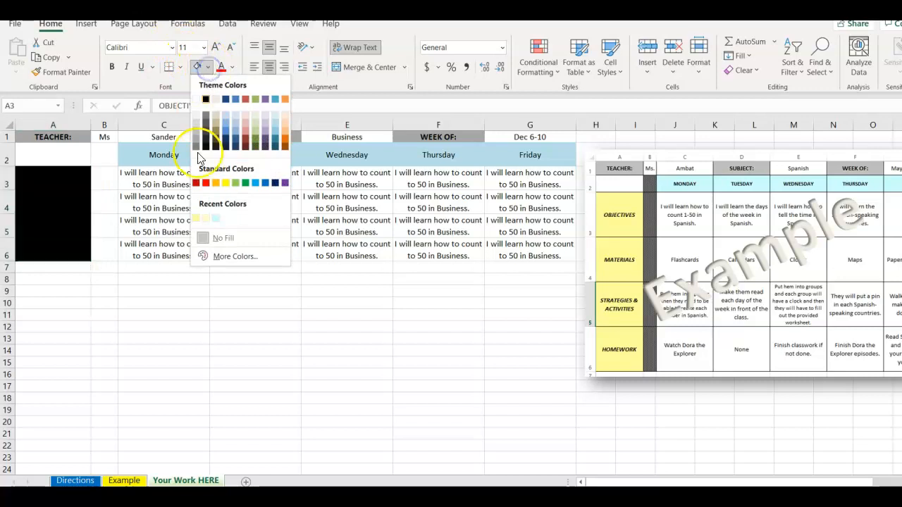
pyautogui.click(196, 220)
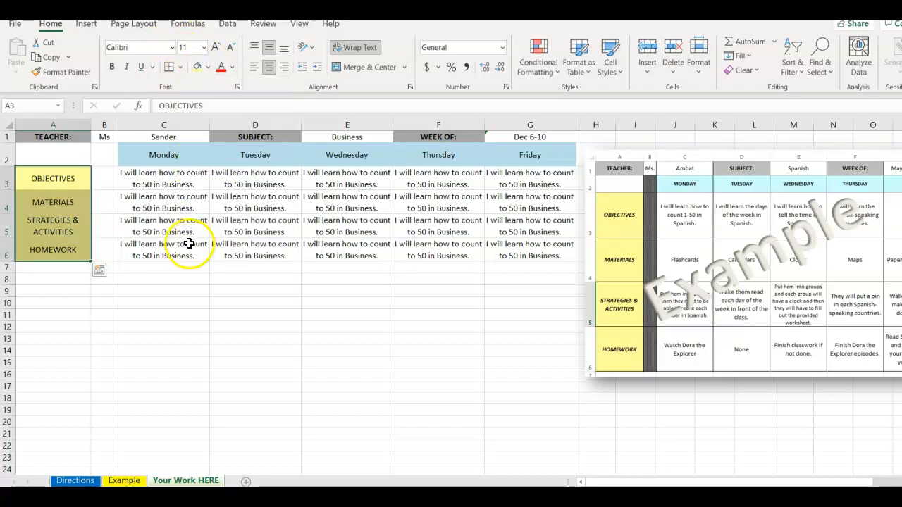
# Check the Directions worksheet for pattern fills and fill cells B2:B6 on Your Work HERE with a diagonal crosshatch pattern.
pyautogui.click(104, 179)
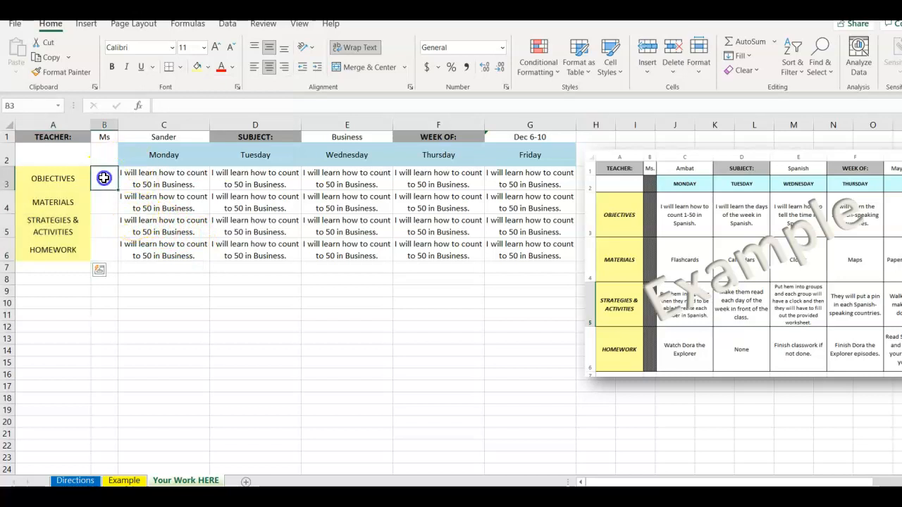
pyautogui.click(105, 156)
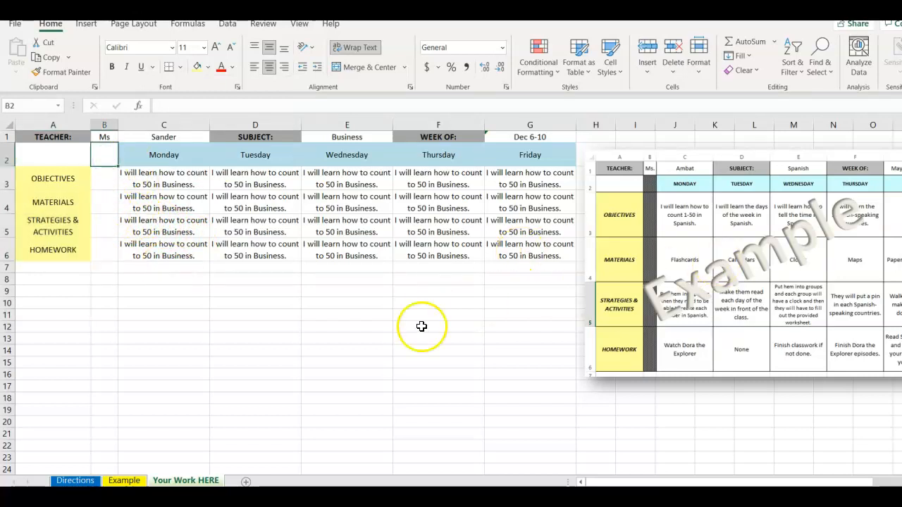
pyautogui.click(75, 480)
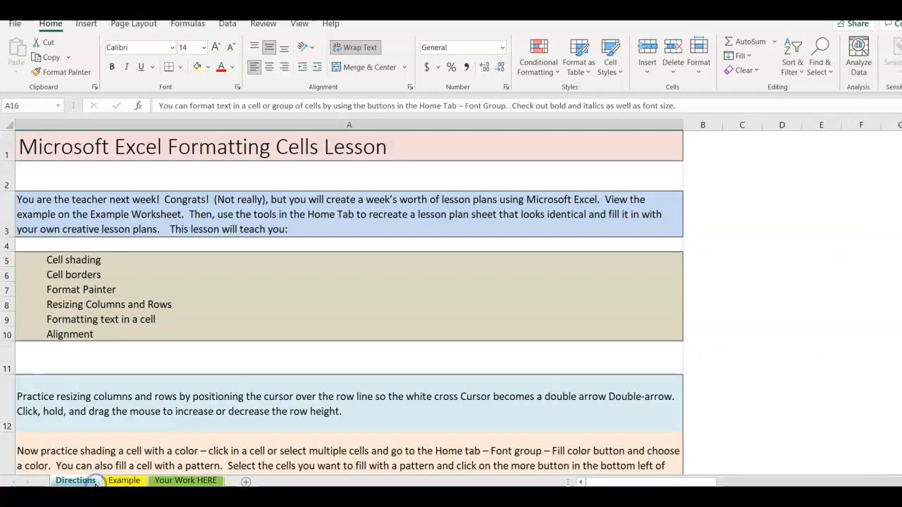
pyautogui.scroll(-2, 173, 394)
pyautogui.scroll(-2, 173, 393)
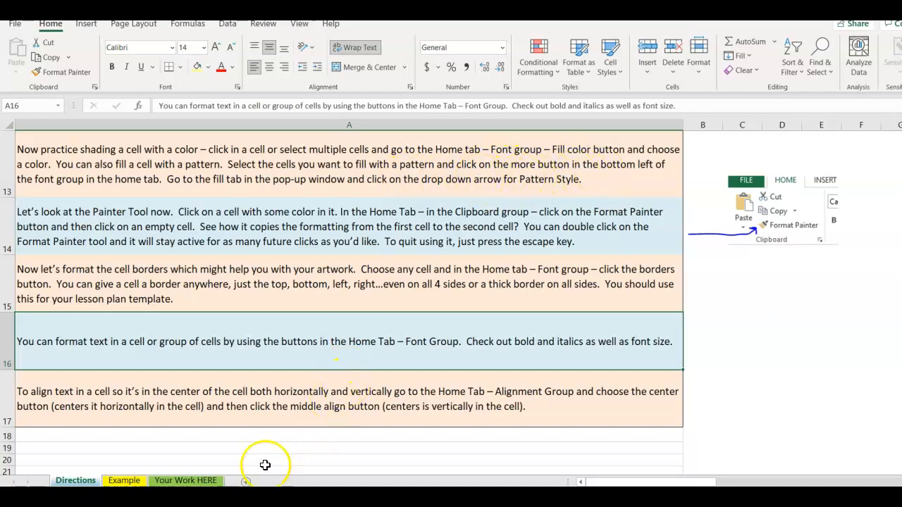
pyautogui.click(200, 480)
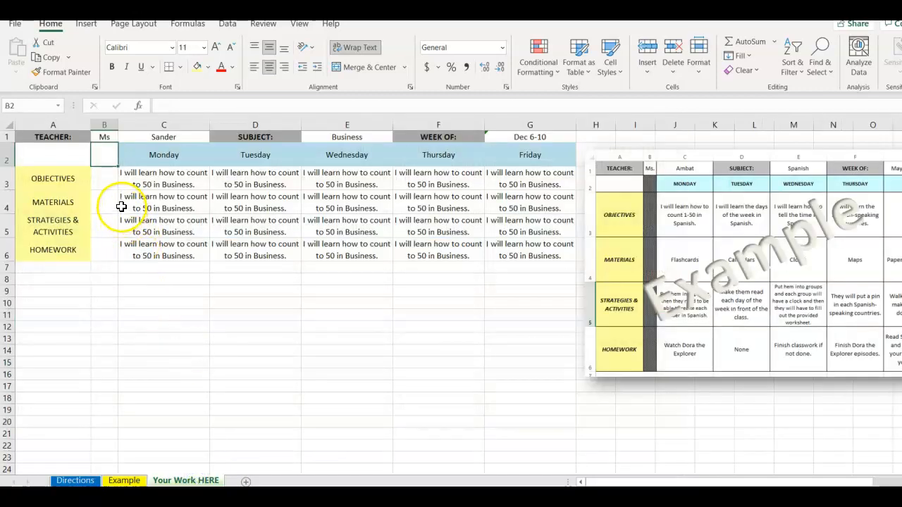
pyautogui.moveTo(104, 154); pyautogui.dragTo(104, 247)
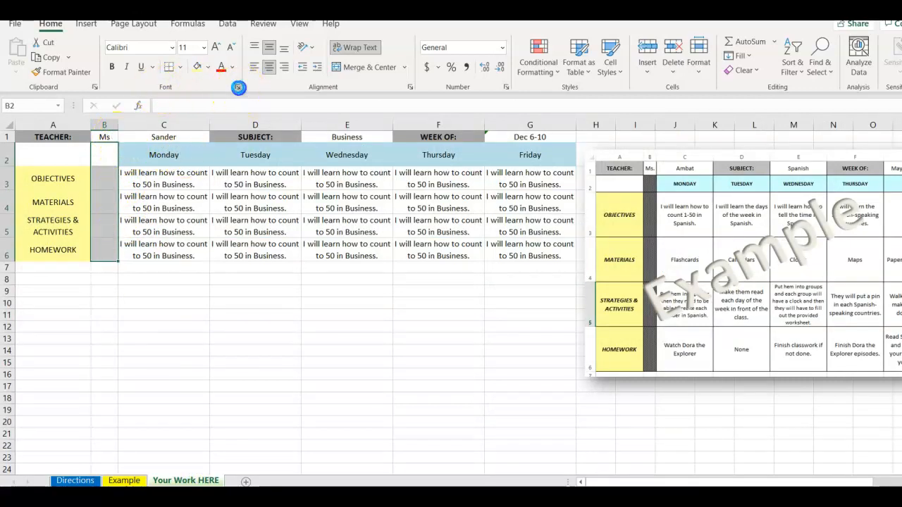
pyautogui.click(238, 87)
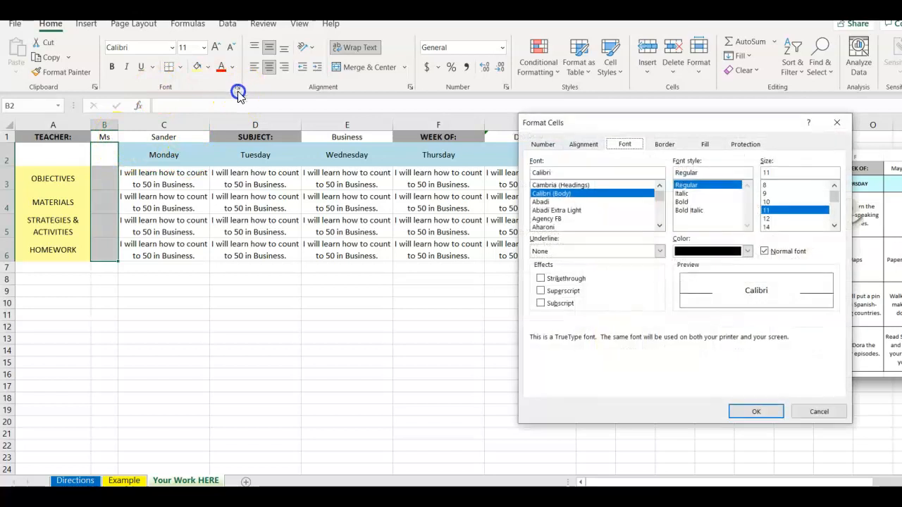
pyautogui.click(703, 145)
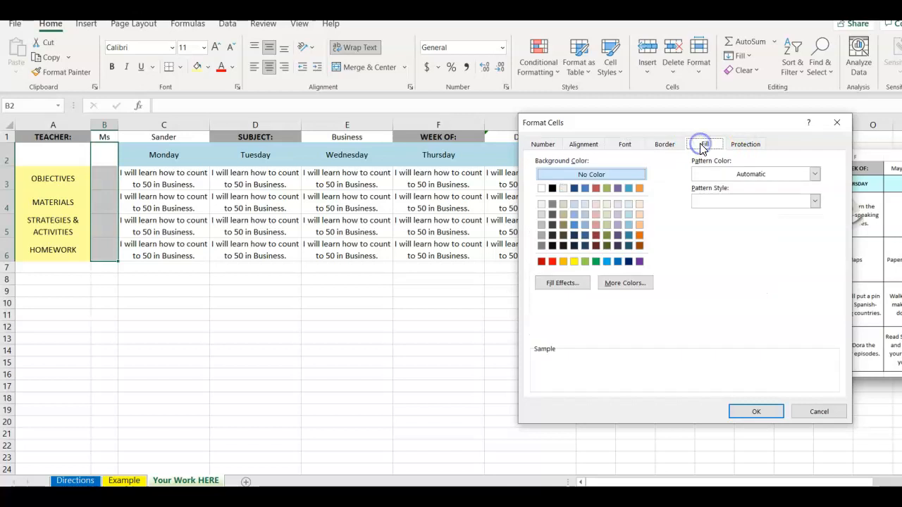
pyautogui.click(811, 203)
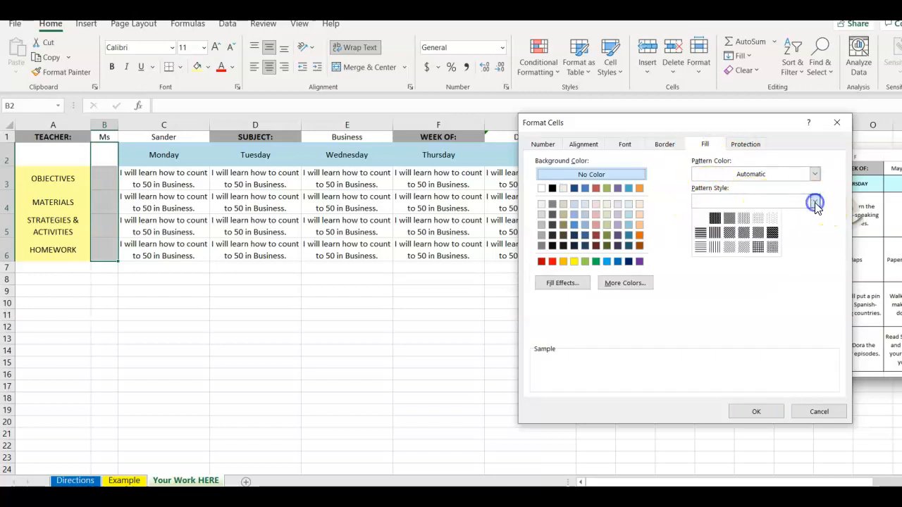
pyautogui.click(765, 235)
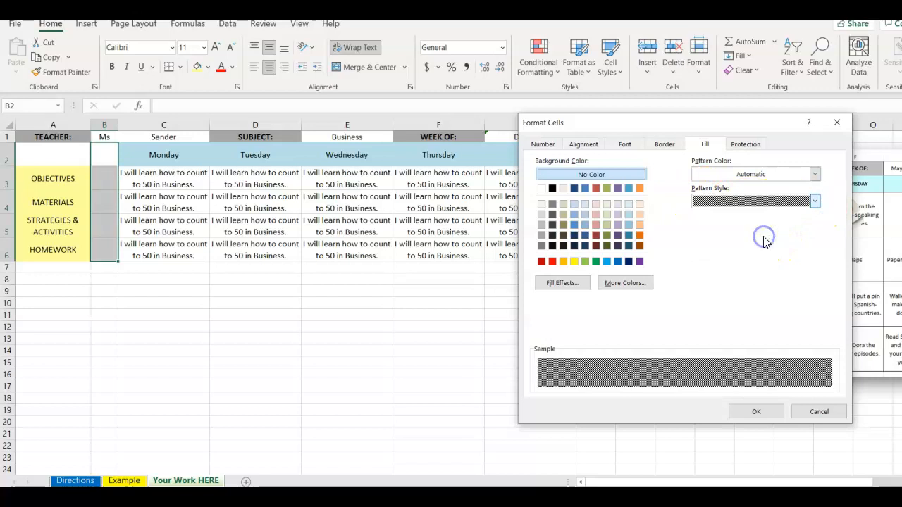
pyautogui.click(756, 412)
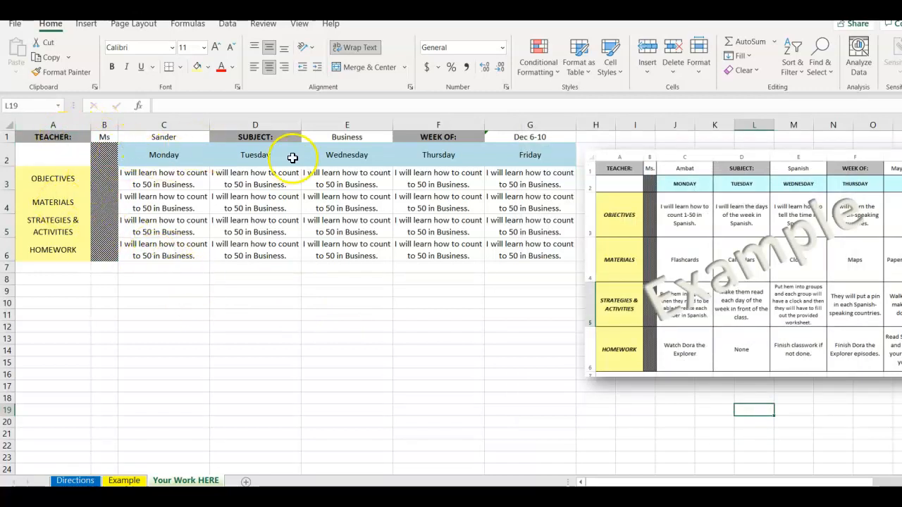
# Make the row labels OBJECTIVES to HOMEWORK in A3:A6 bold and italic.
pyautogui.click(56, 179)
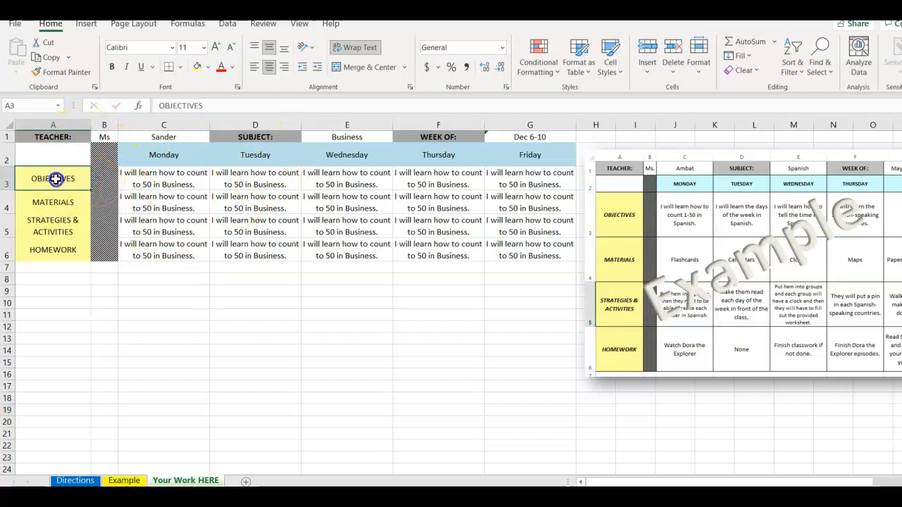
pyautogui.moveTo(56, 179); pyautogui.dragTo(57, 250)
pyautogui.click(113, 67)
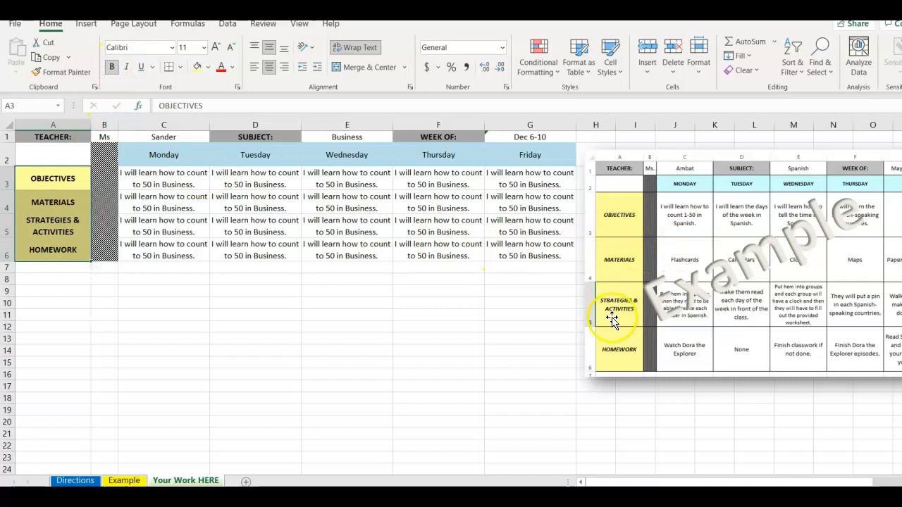
pyautogui.click(129, 67)
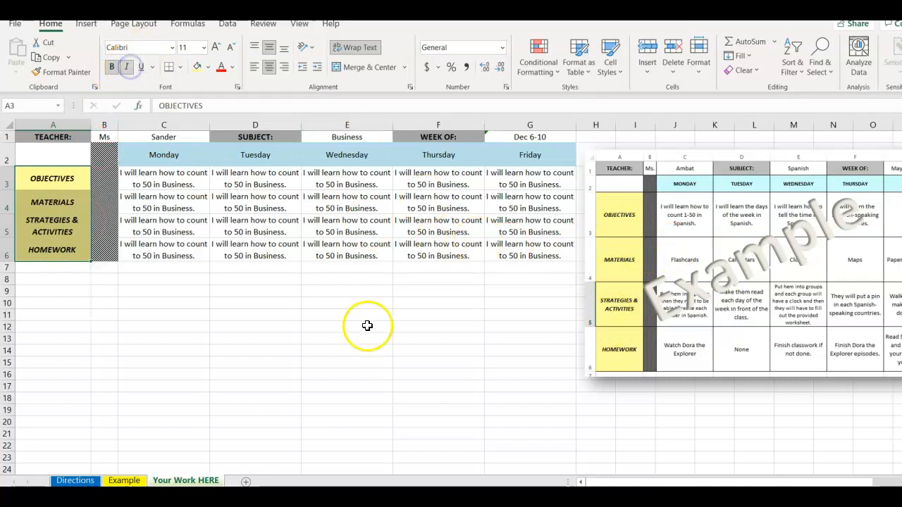
pyautogui.click(481, 295)
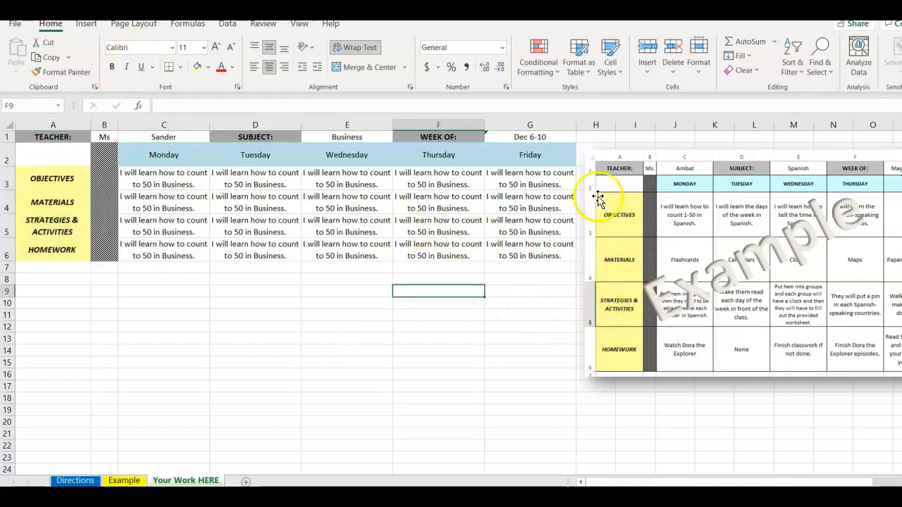
# Apply All Borders to the lesson plan range A1:G6 and increase the heights of rows 3 to 6 equally.
pyautogui.moveTo(69, 138); pyautogui.dragTo(536, 247)
pyautogui.click(180, 67)
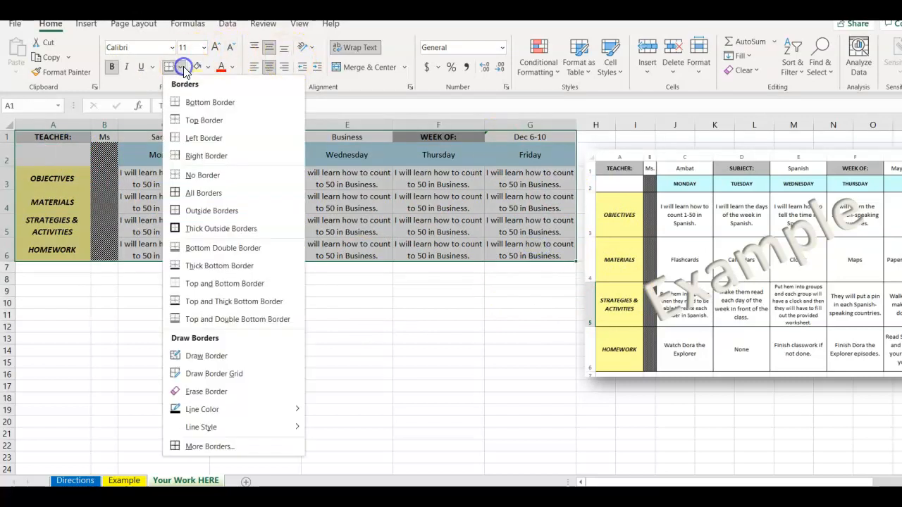
pyautogui.click(203, 193)
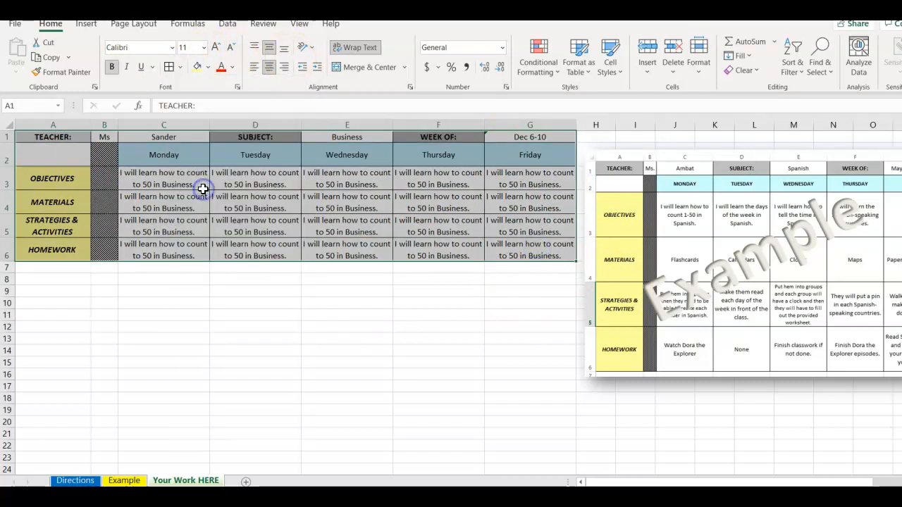
pyautogui.click(238, 315)
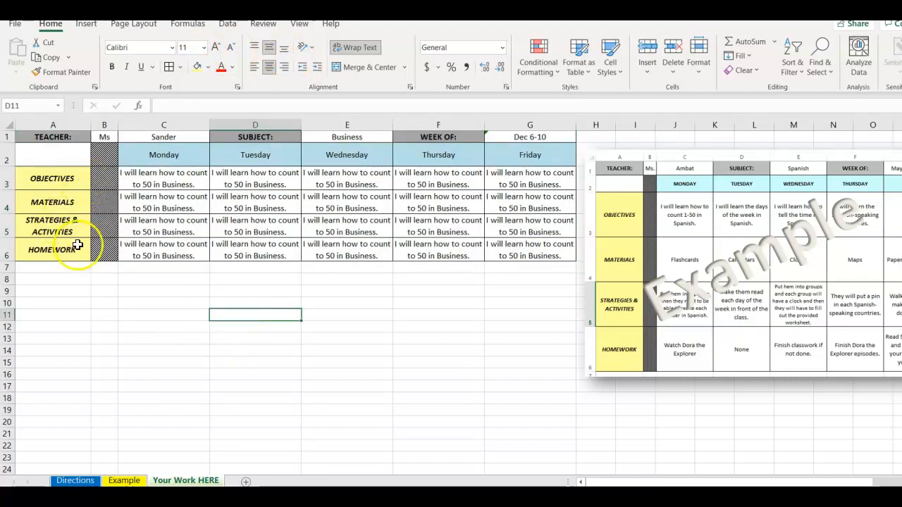
pyautogui.moveTo(10, 181); pyautogui.dragTo(5, 276)
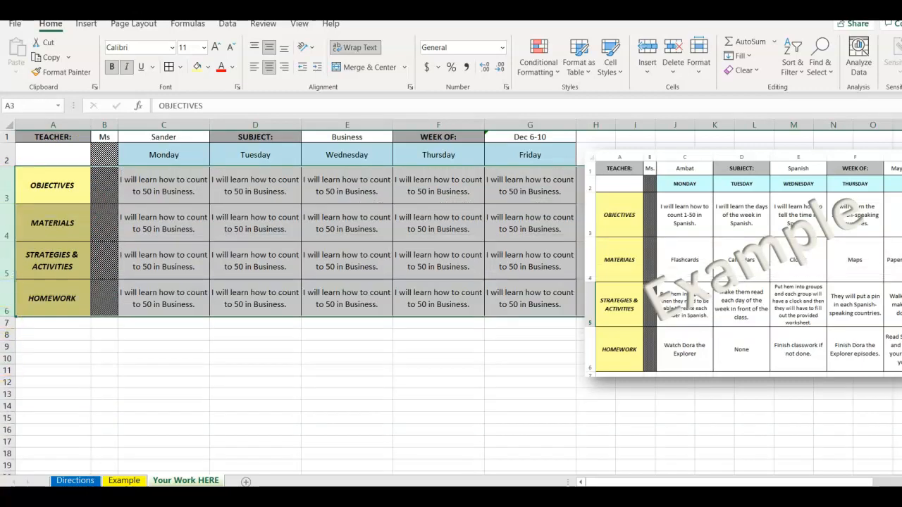
pyautogui.click(169, 352)
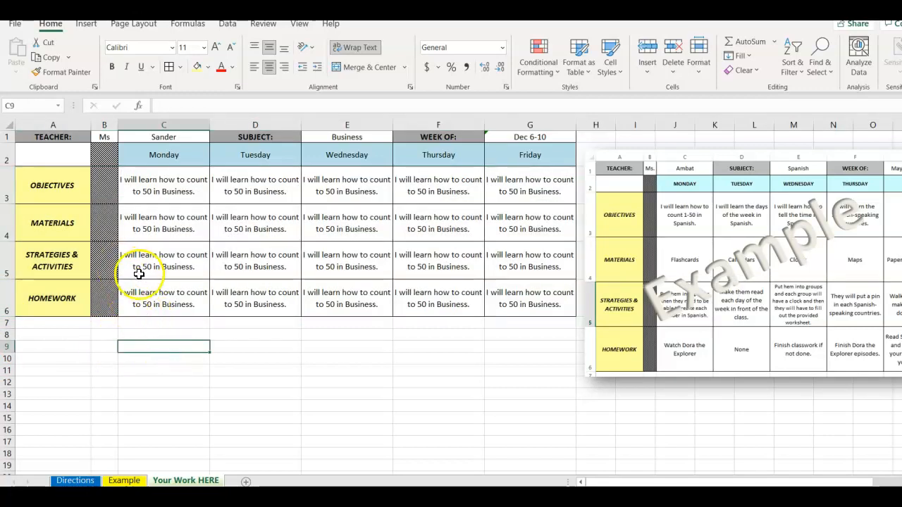
# Try left, right and bottom alignment on the lesson plan cells A2:G6.
pyautogui.moveTo(75, 148); pyautogui.dragTo(510, 292)
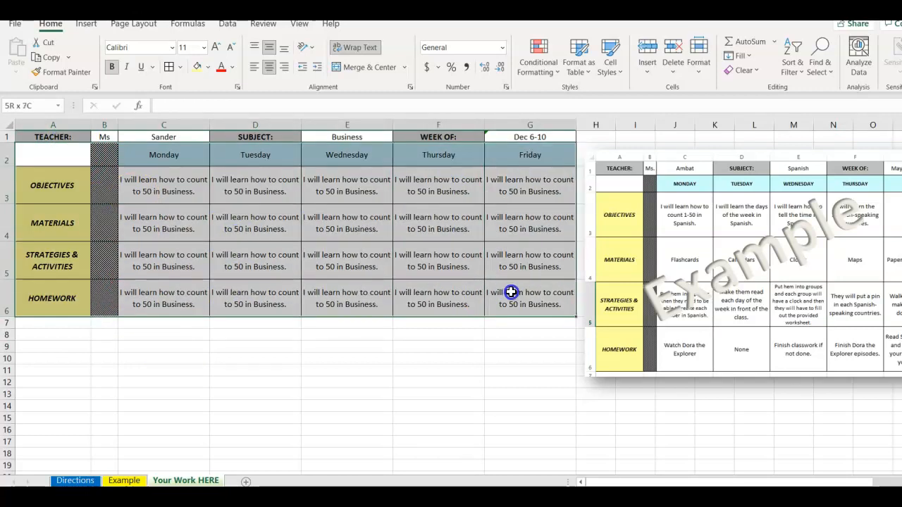
pyautogui.click(254, 68)
pyautogui.click(283, 68)
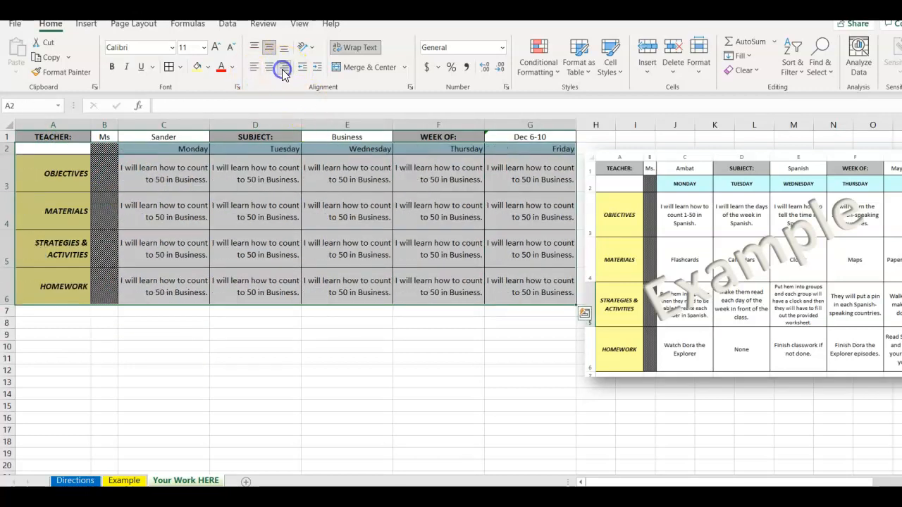
pyautogui.click(284, 47)
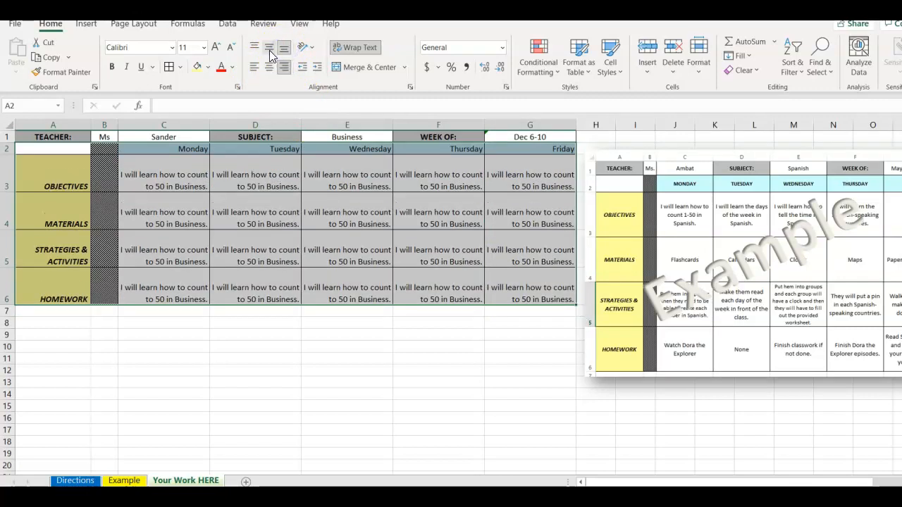
# Align the text in A2:G6 to the middle vertically and to the center horizontally.
pyautogui.click(269, 47)
pyautogui.click(268, 67)
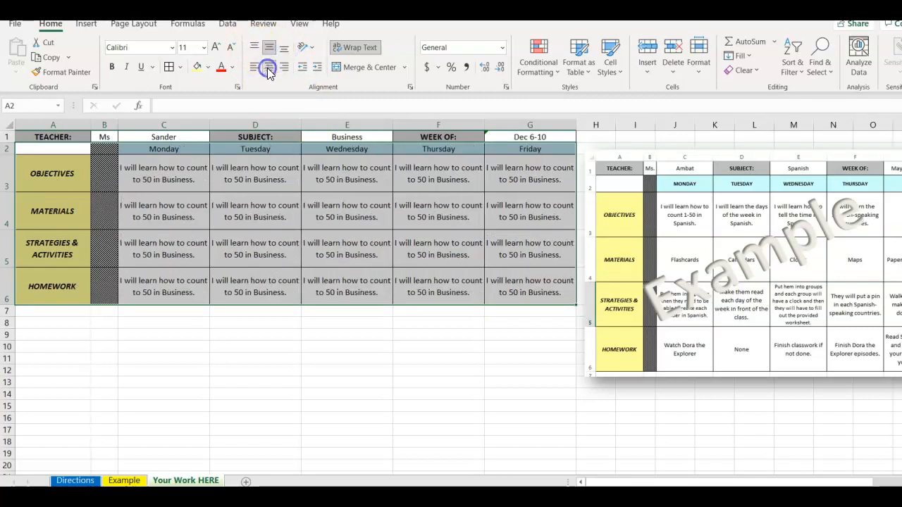
pyautogui.click(168, 346)
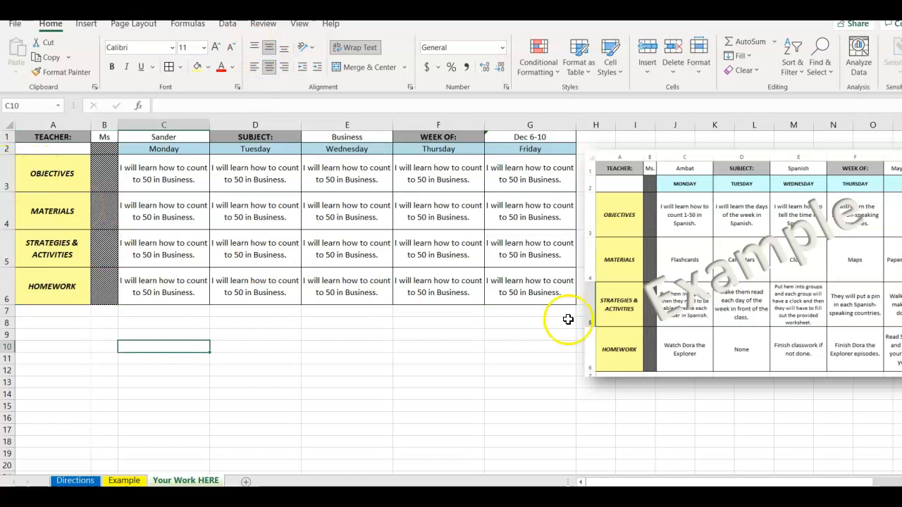
# AutoFit the heights of rows 3 to 6 to their text.
pyautogui.moveTo(6, 177); pyautogui.dragTo(9, 310)
pyautogui.doubleClick(9, 307)
pyautogui.moveTo(7, 307); pyautogui.dragTo(10, 310)
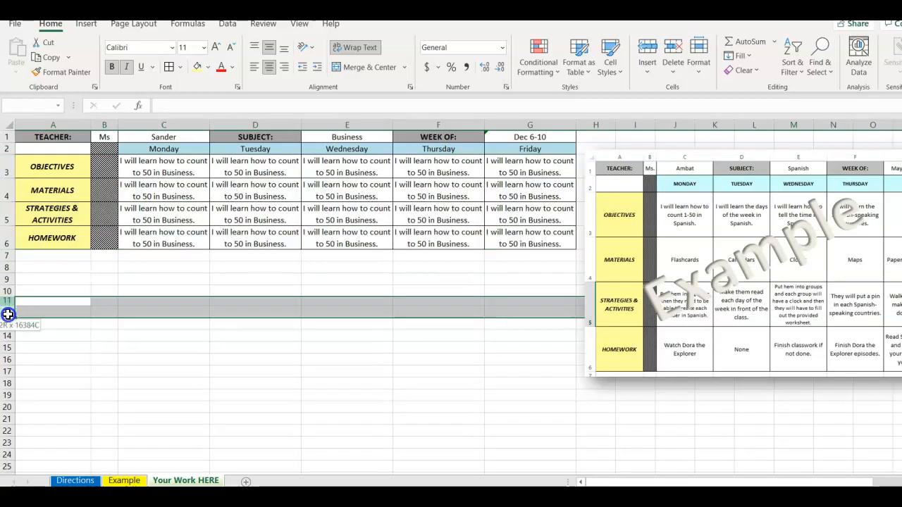
# Try increasing the height of the OBJECTIVES row on its own.
pyautogui.moveTo(8, 167); pyautogui.dragTo(5, 231)
pyautogui.click(5, 232)
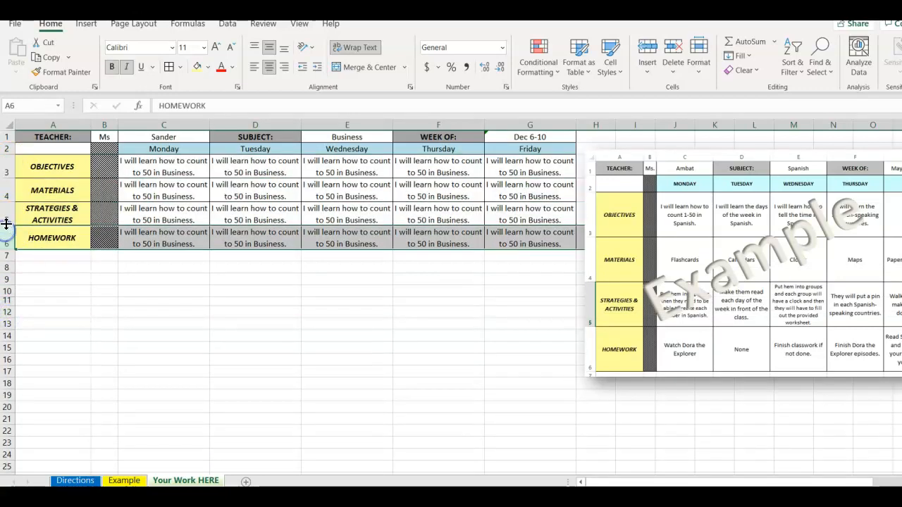
pyautogui.moveTo(7, 190); pyautogui.dragTo(10, 227)
pyautogui.click(10, 167)
pyautogui.moveTo(7, 178); pyautogui.dragTo(8, 211)
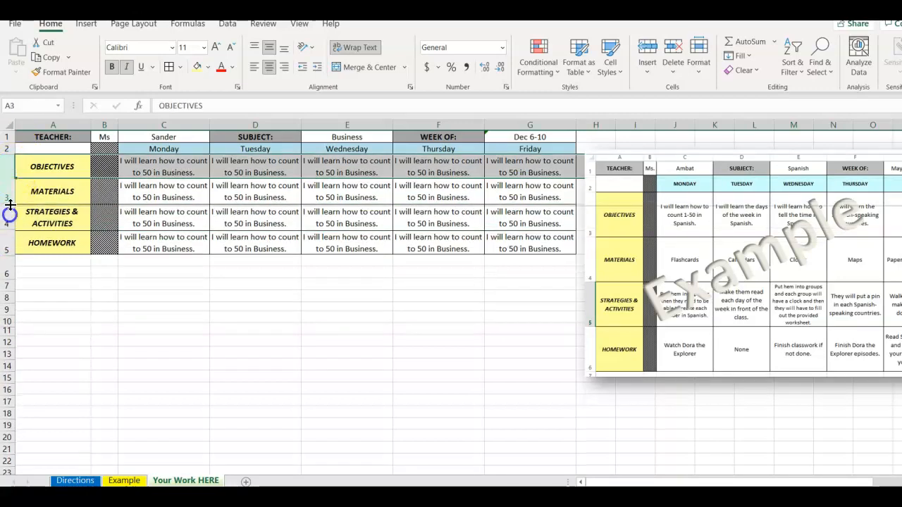
pyautogui.click(7, 234)
pyautogui.click(8, 178)
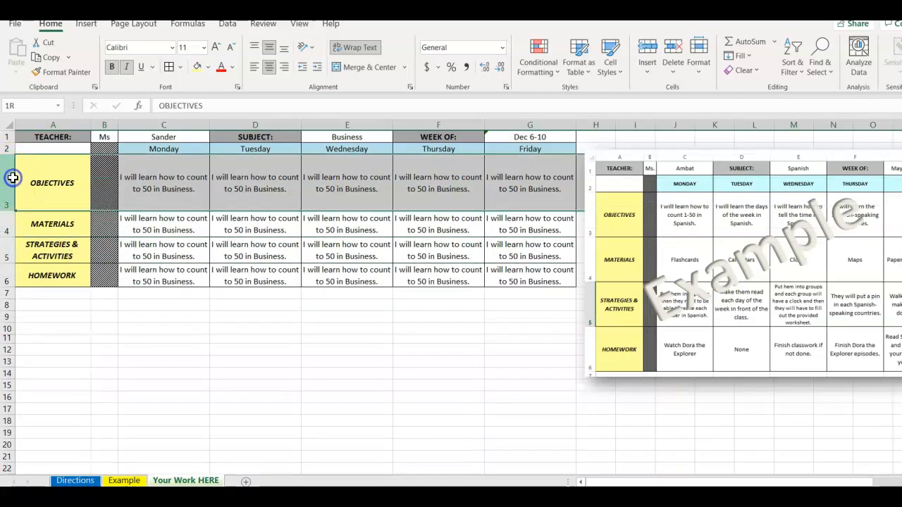
# Try increasing the heights of rows 3 to 5 equally.
pyautogui.click(8, 225)
pyautogui.click(11, 183)
pyautogui.moveTo(12, 192); pyautogui.dragTo(9, 250)
pyautogui.moveTo(8, 263)
pyautogui.mouseDown()
pyautogui.moveTo(8, 255)
pyautogui.moveTo(8, 278)
pyautogui.mouseUp()
pyautogui.click(9, 255)
pyautogui.moveTo(8, 178); pyautogui.dragTo(8, 289)
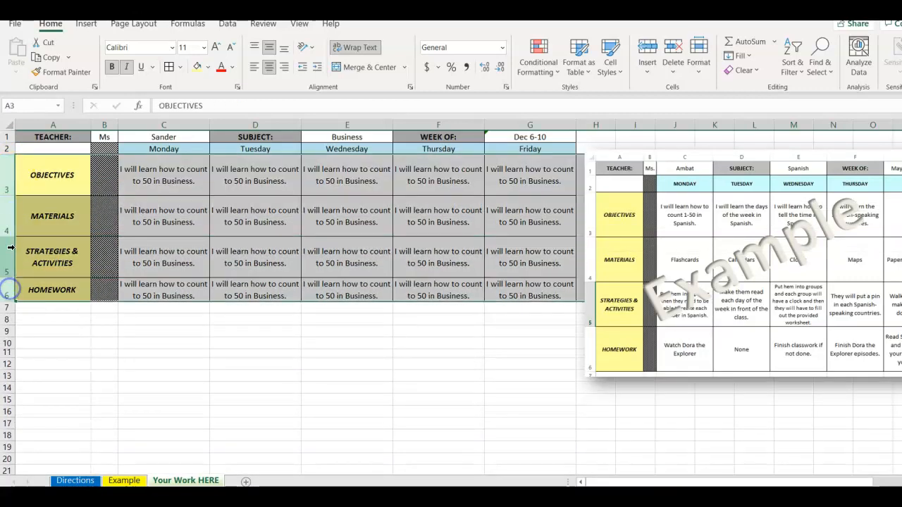
pyautogui.click(11, 260)
# AutoFit the heights of rows 3 to 6 again and try resizing the HOMEWORK row.
pyautogui.moveTo(8, 178); pyautogui.dragTo(9, 282)
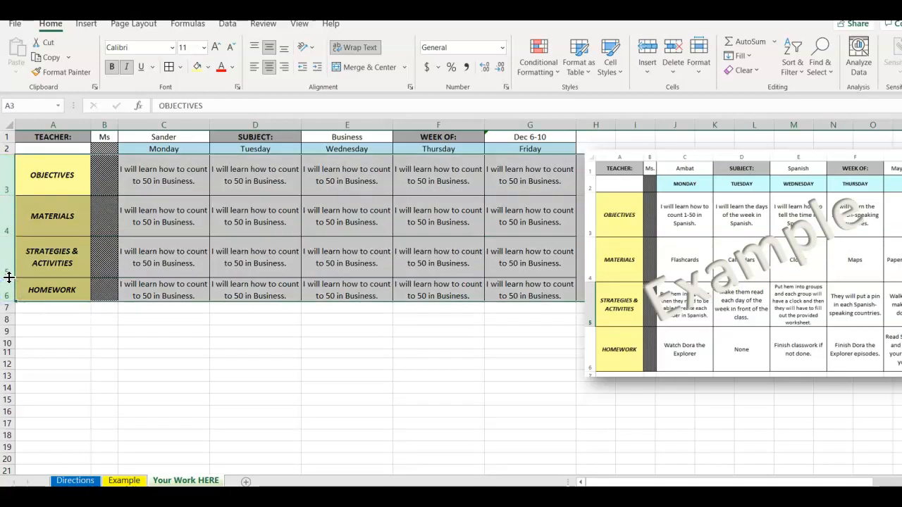
pyautogui.doubleClick(9, 277)
pyautogui.moveTo(7, 227); pyautogui.dragTo(7, 225)
pyautogui.moveTo(7, 241); pyautogui.dragTo(6, 251)
pyautogui.click(6, 253)
pyautogui.moveTo(10, 170); pyautogui.dragTo(8, 215)
pyautogui.moveTo(7, 238)
pyautogui.mouseDown()
pyautogui.moveTo(7, 257)
pyautogui.moveTo(8, 236)
pyautogui.mouseUp()
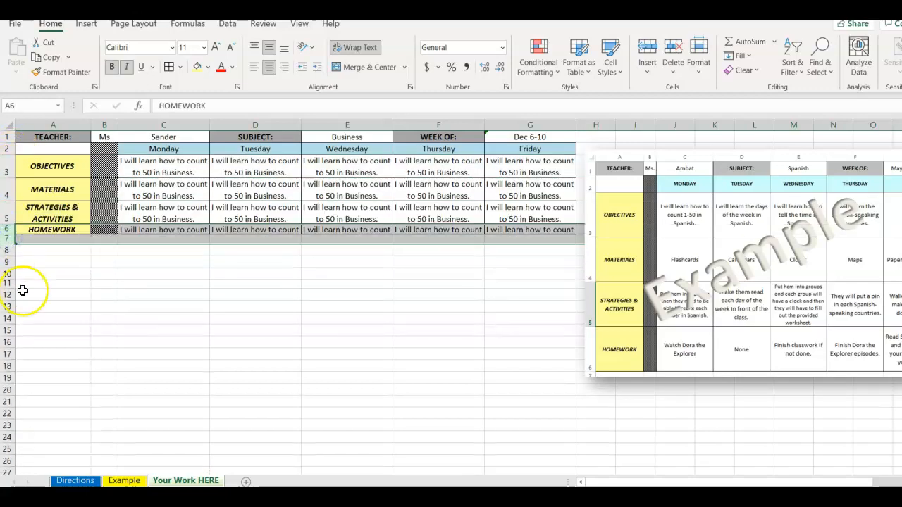
# Increase the heights of rows 3 to 6 together so all four rows are equally tall.
pyautogui.moveTo(10, 166); pyautogui.dragTo(9, 250)
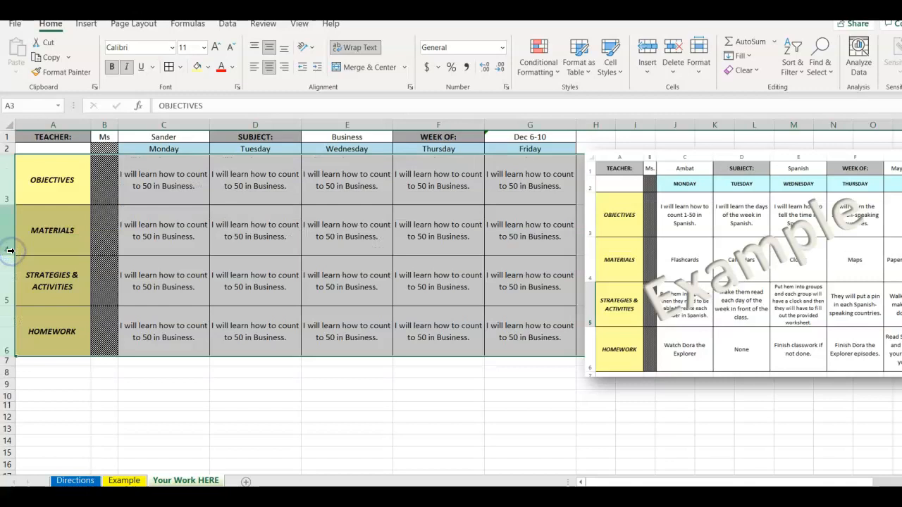
pyautogui.click(181, 230)
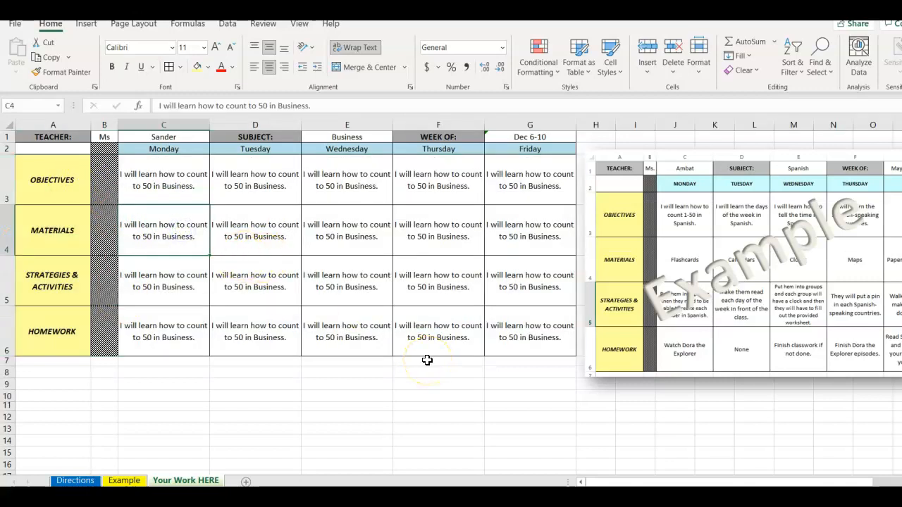